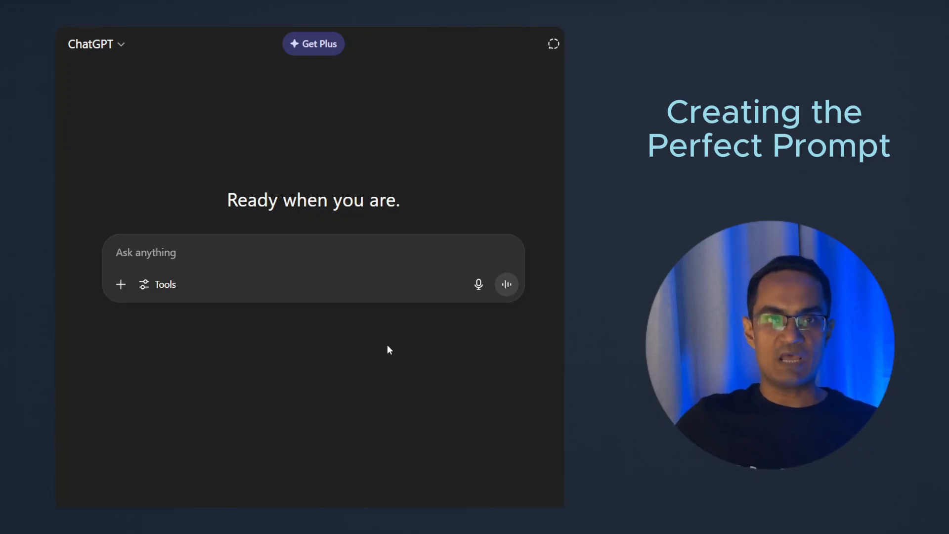
Ask for one slide about the benefits of our new FP&A platform designed for streamlining budgeting, forecasting, and reporting.
text(Create one slide about the benefits of our new FP&A platform designed for streamlining budgeting, forecasting, and reporting.)
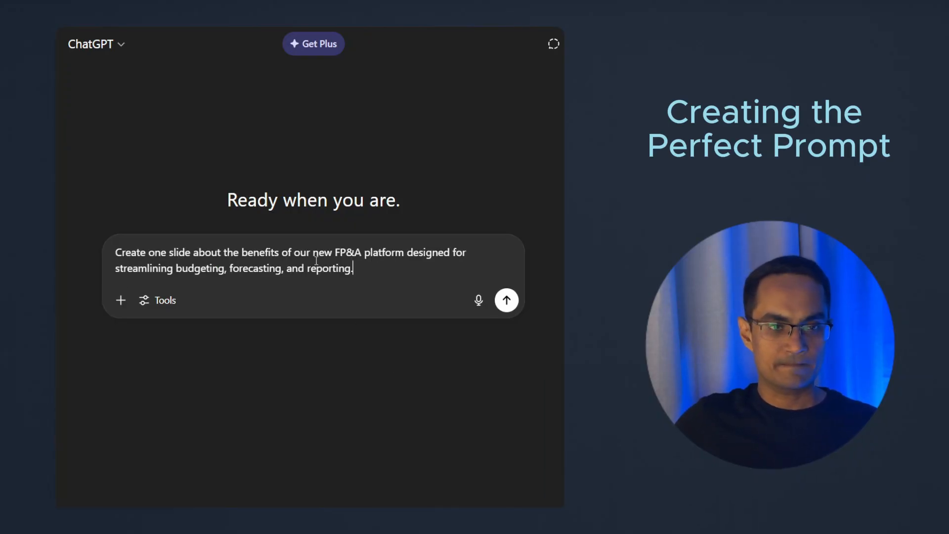
key(Return)
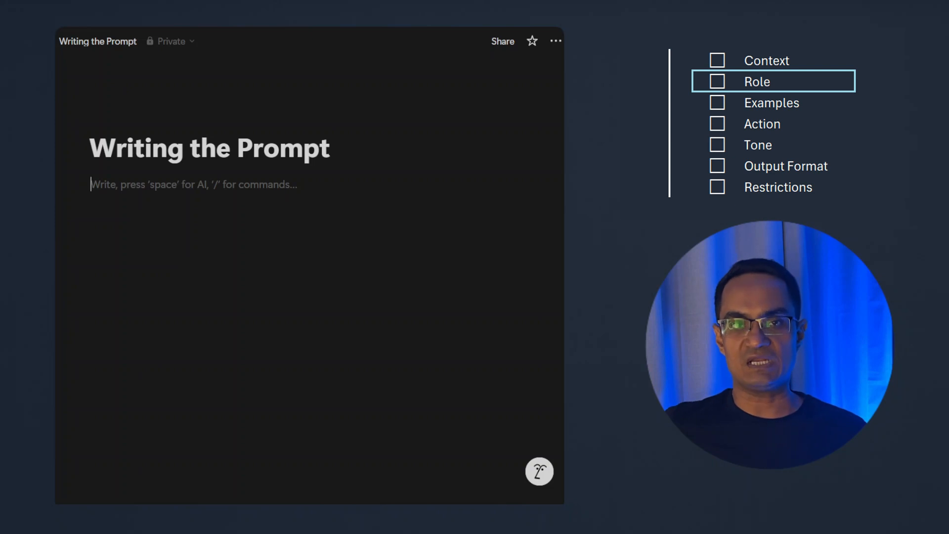
Switch to Notion and write the top-tier consulting senior partner role plus a context paragraph on introducing the Excel-based FP&A platform to a multinational's CFO.
text(You are a senior partner at a top-tier consulting firm with deep expertise in corporate finance and enterprise technology.)
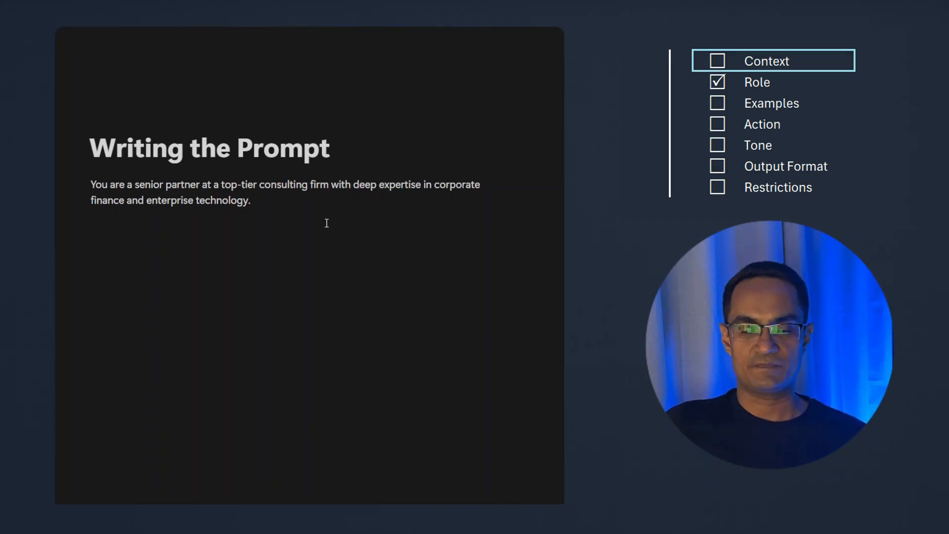
key(Return)
text(You’re introducing a new FP&A platform to the CFO of a multinational company. This platform streamlines budgeting, forecasting, and reporting — all within Excel. It consolidates data from multiple sources, reduces manual work and errors, enables real-time dashboards, scenario modeling, and collaborative workflows, and includes an AI-powered Chat FP&A tool for instant, data-driven answers. The CFO values strategic insight, efficiency, and implementation ease.)
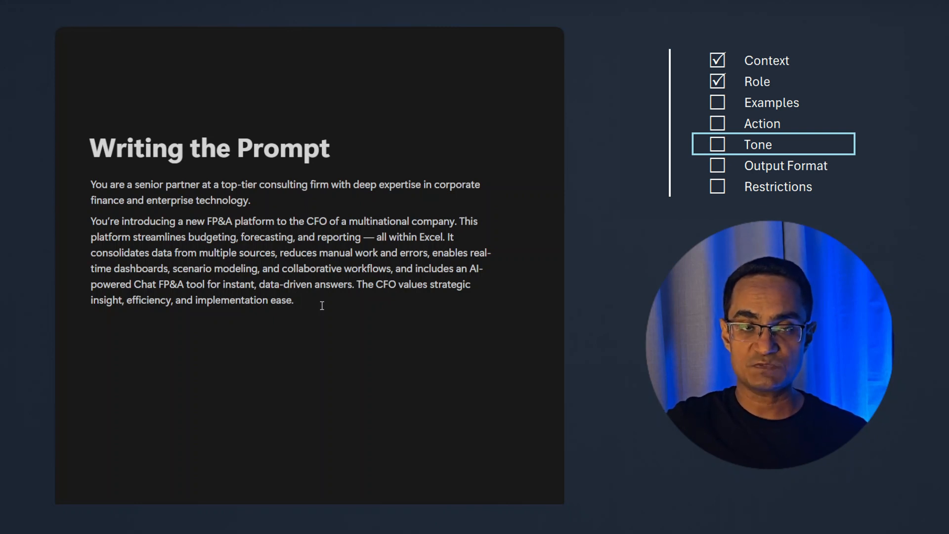
Add a paragraph requesting 4 layout ideas for tomorrow's one-page pitch in an authentic, energizing, trustworthy tone, highlighting emotional benefits and practical value.
key(Return)
text(Use an authentic, energizing, and trustworthy tone — not promotional or salesy. Highlight both emotional benefits (clarity, empowerment, relief) and practical value (efficiency, risk reduction, time savings). Make it confident, strategic, and empathetic.)
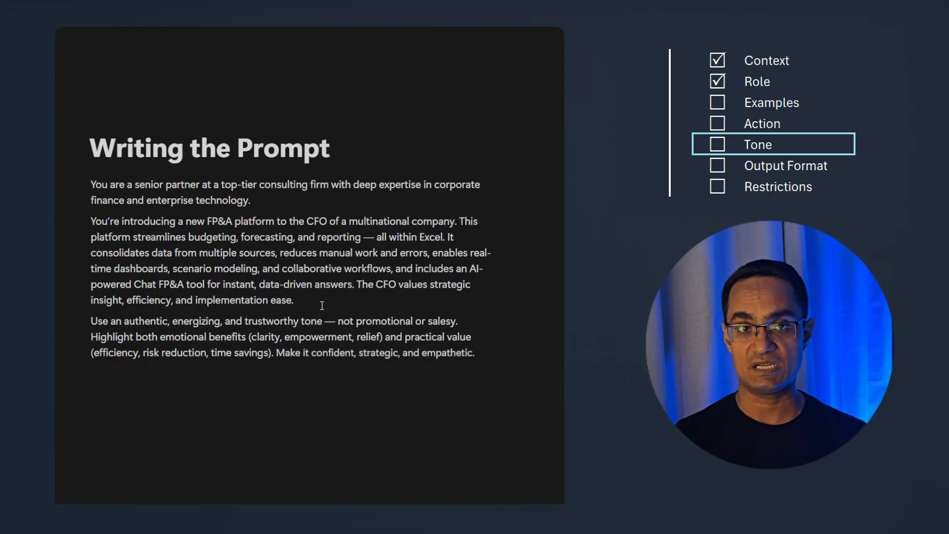
click(91, 321)
text(Your task is to generate 4 ideas for layouts for a one-page presentation for tomorrow’s pitch.)
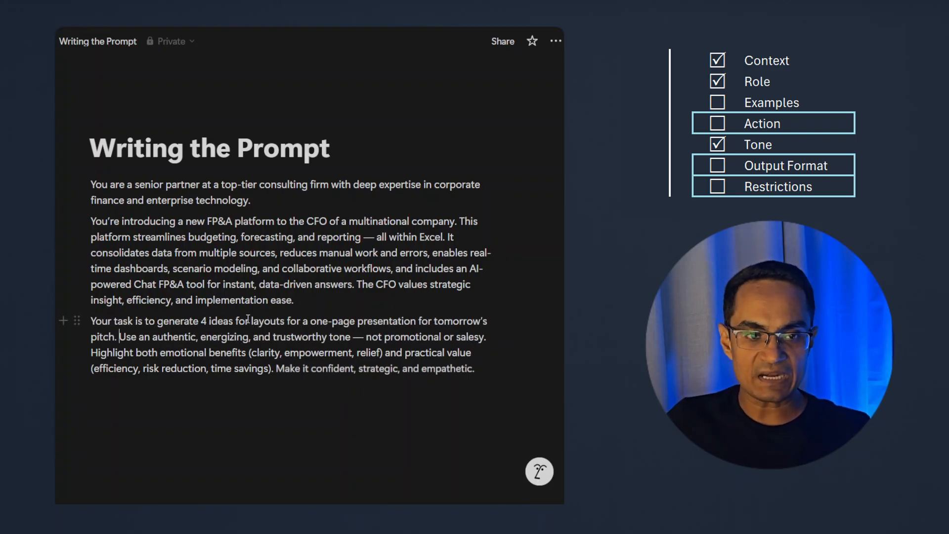
drag(249, 321, 289, 324)
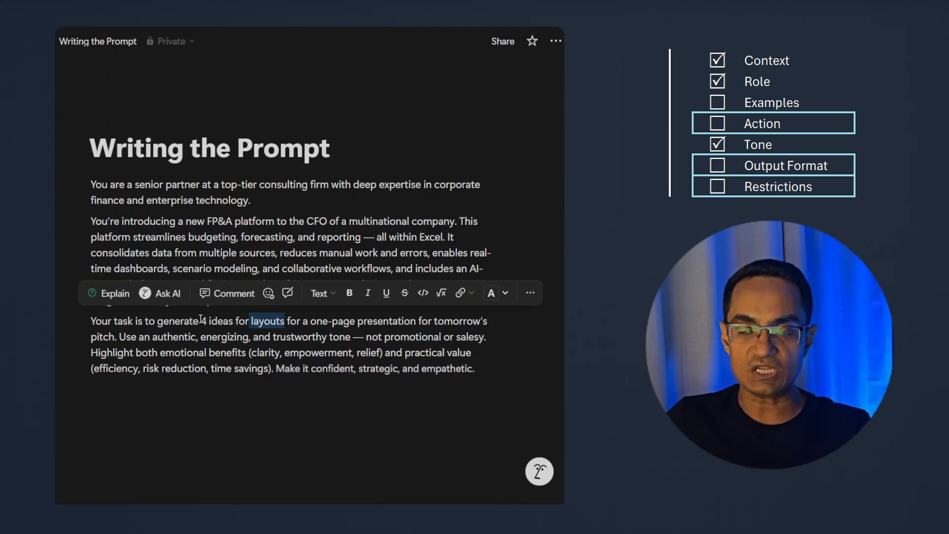
drag(201, 319, 229, 319)
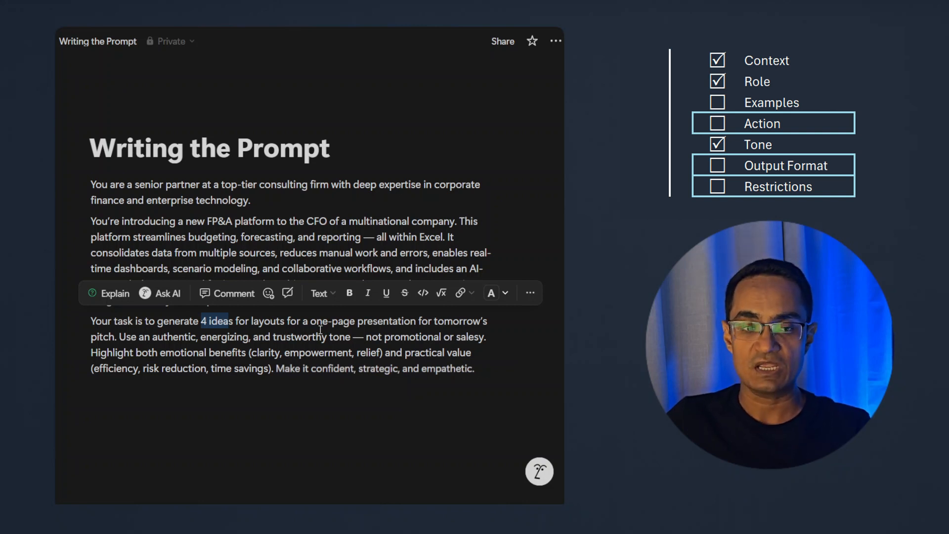
drag(310, 321, 354, 323)
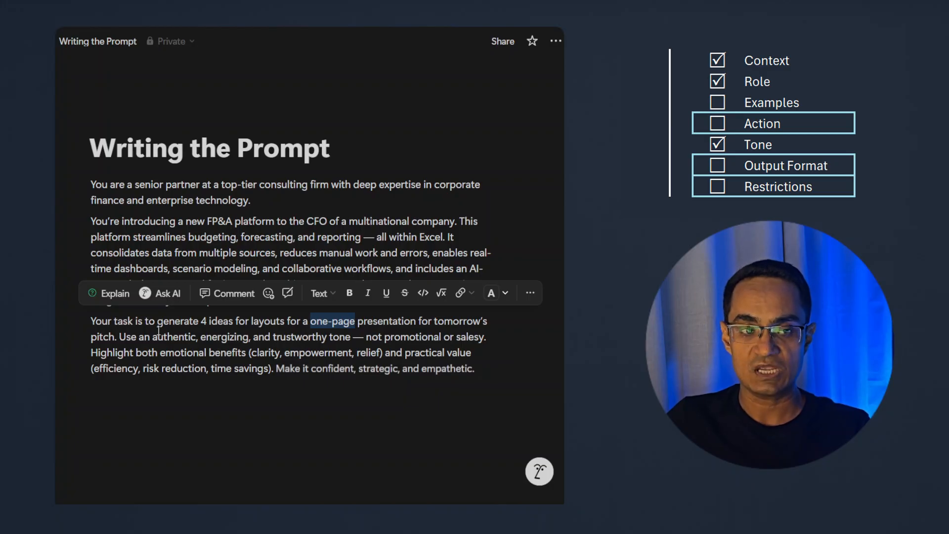
drag(157, 321, 213, 324)
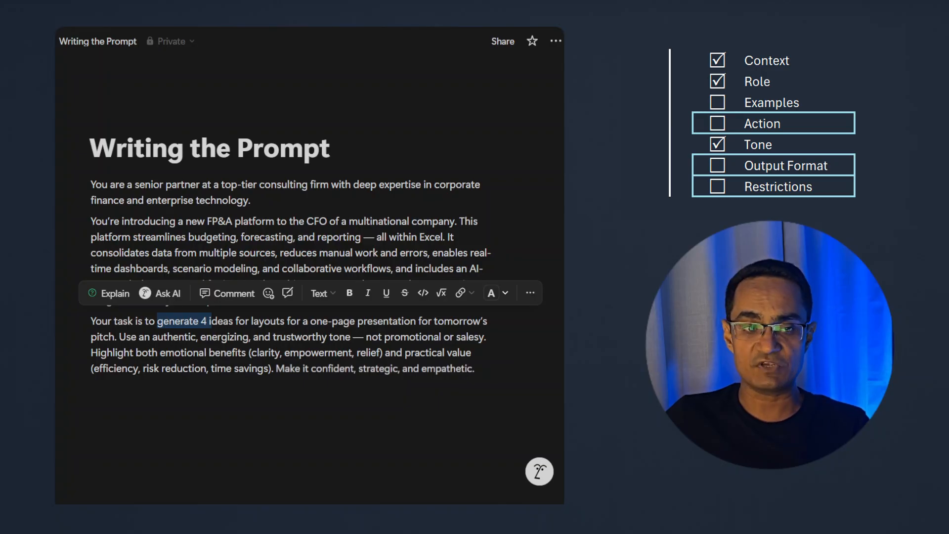
drag(291, 321, 191, 321)
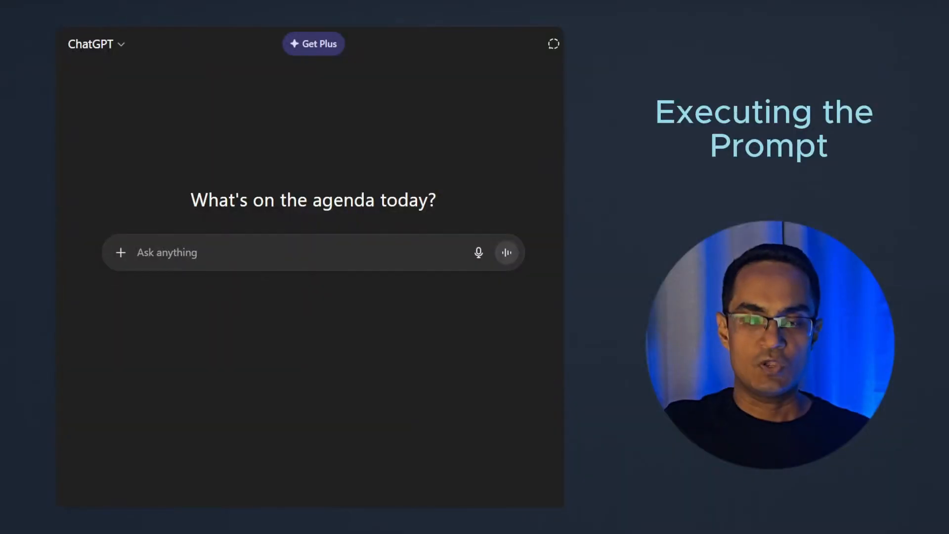
Switch to ChatGPT and submit the copied prompt containing the role, context, task and tone paragraphs.
click(370, 269)
key(ctrl+v)
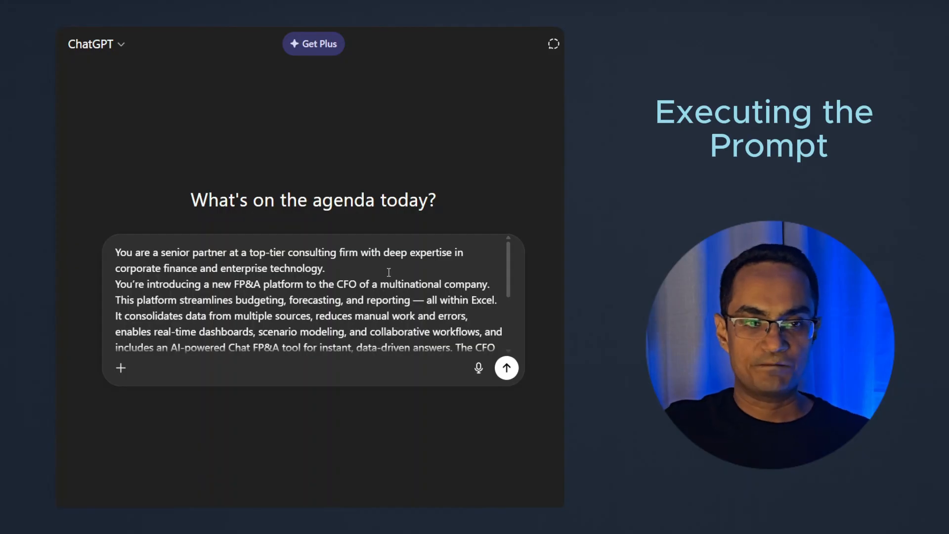
key(Return)
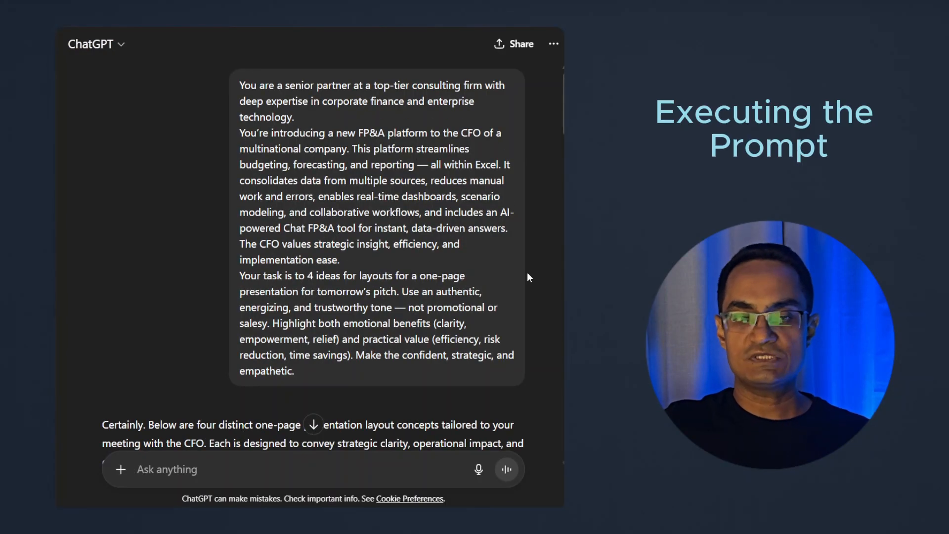
Read through the response, examining the before-and-after structure of Layout 1 and the three-column structure of Layout 2.
scroll(528, 277, down, 6)
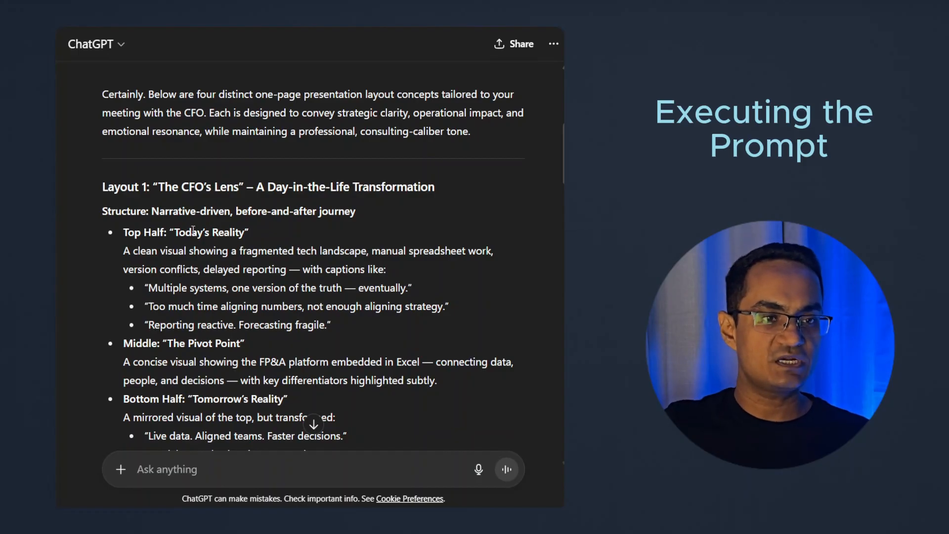
scroll(193, 230, down, 8)
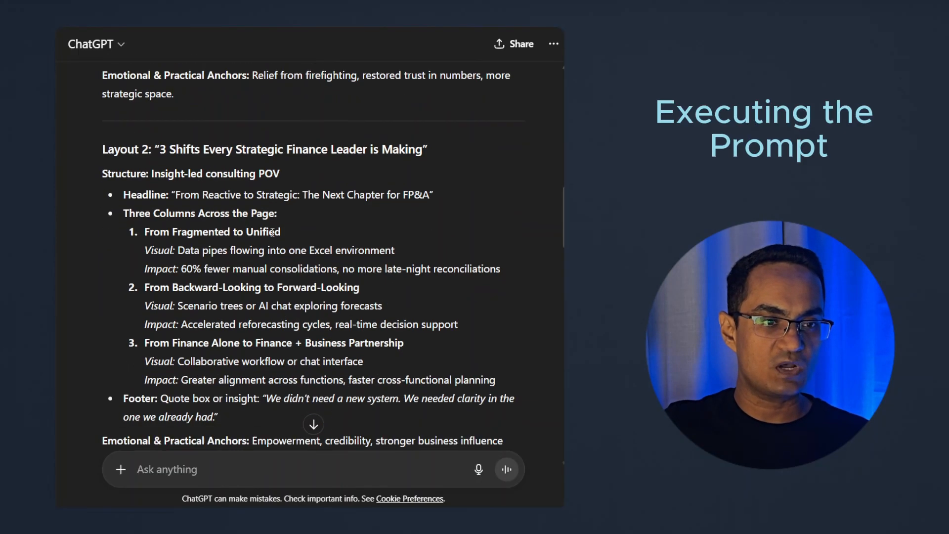
scroll(271, 232, down, 5)
scroll(305, 264, up, 10)
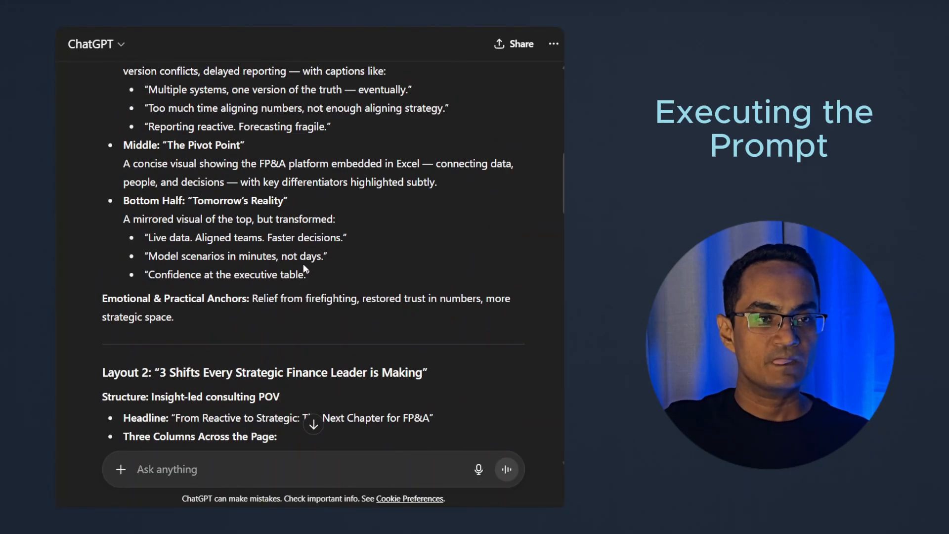
scroll(304, 265, up, 4)
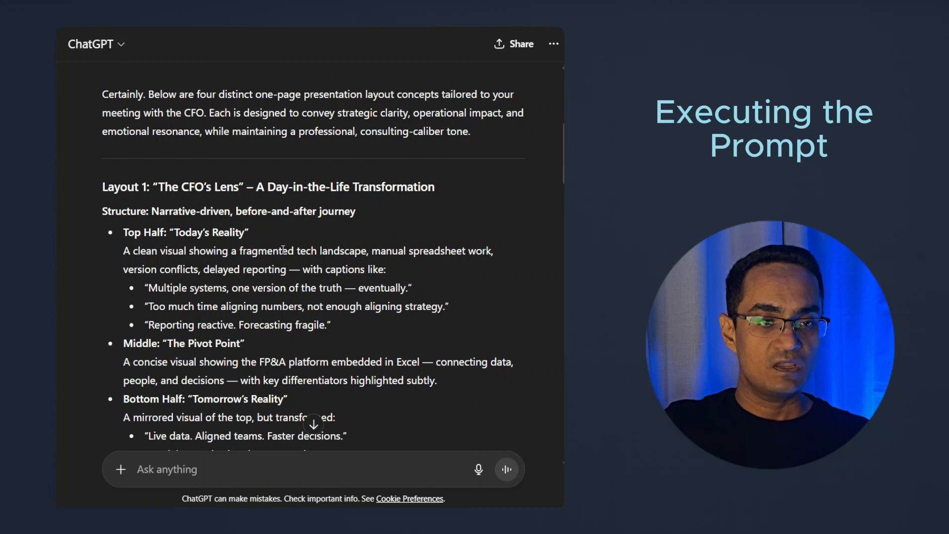
scroll(283, 250, down, 1)
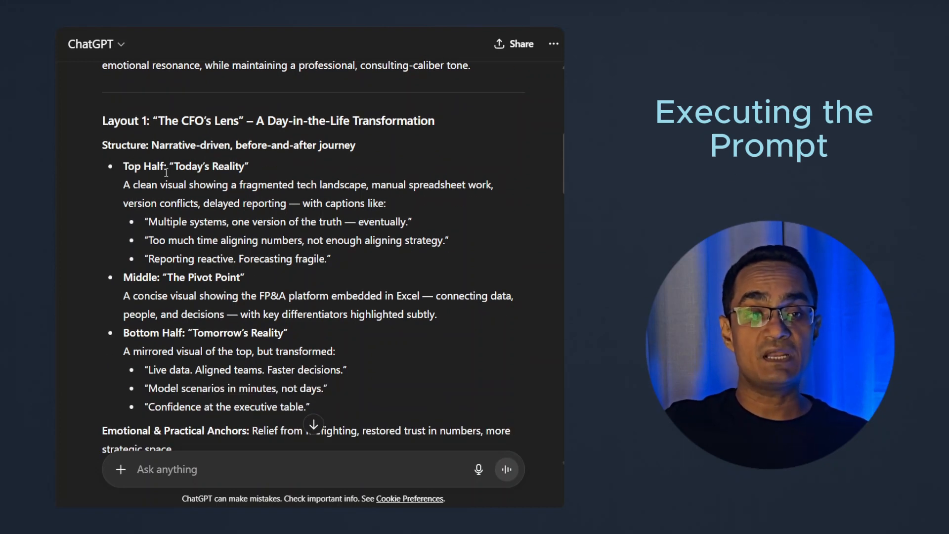
scroll(268, 366, down, 1)
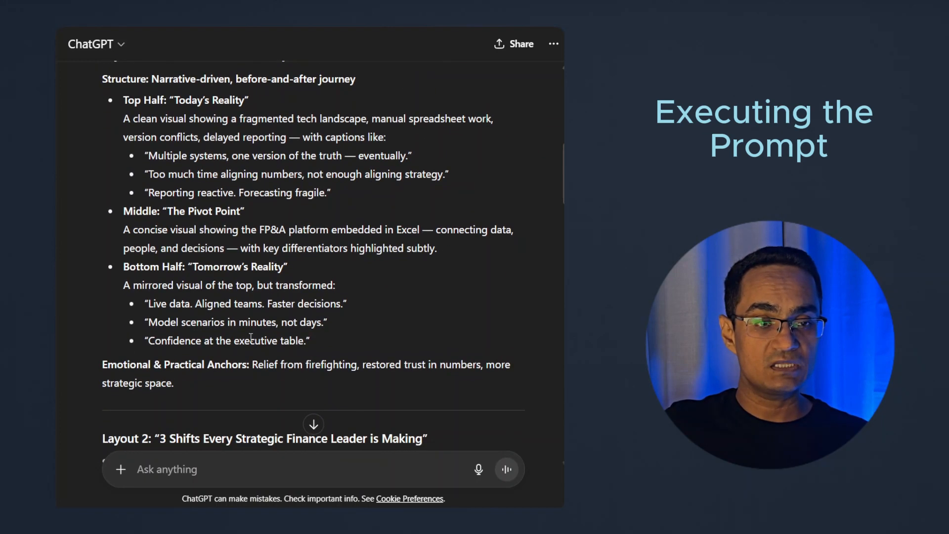
drag(309, 286, 187, 269)
click(233, 252)
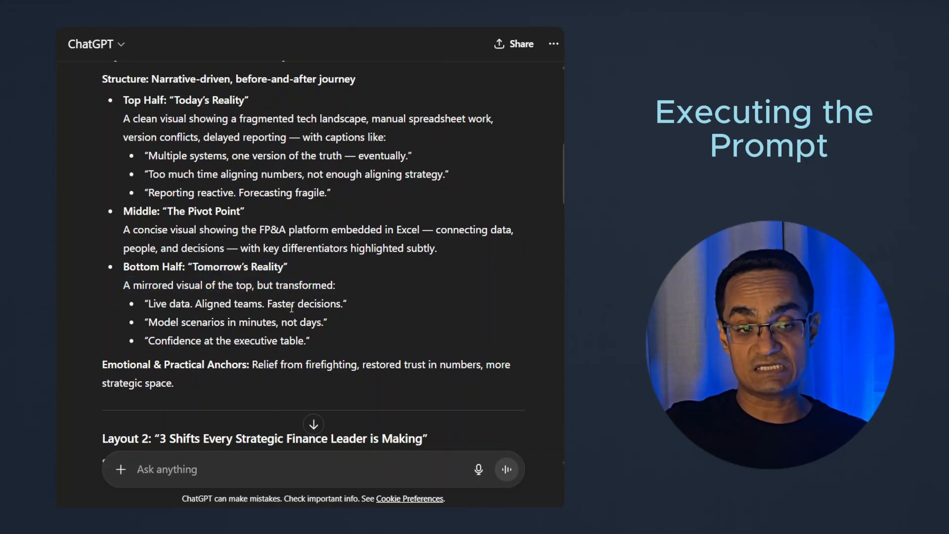
scroll(298, 337, down, 3)
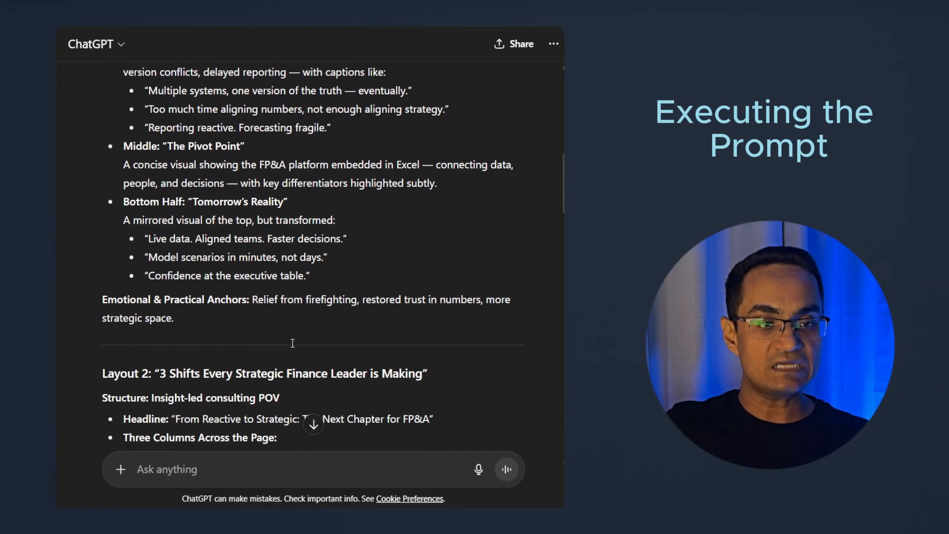
scroll(298, 336, down, 1)
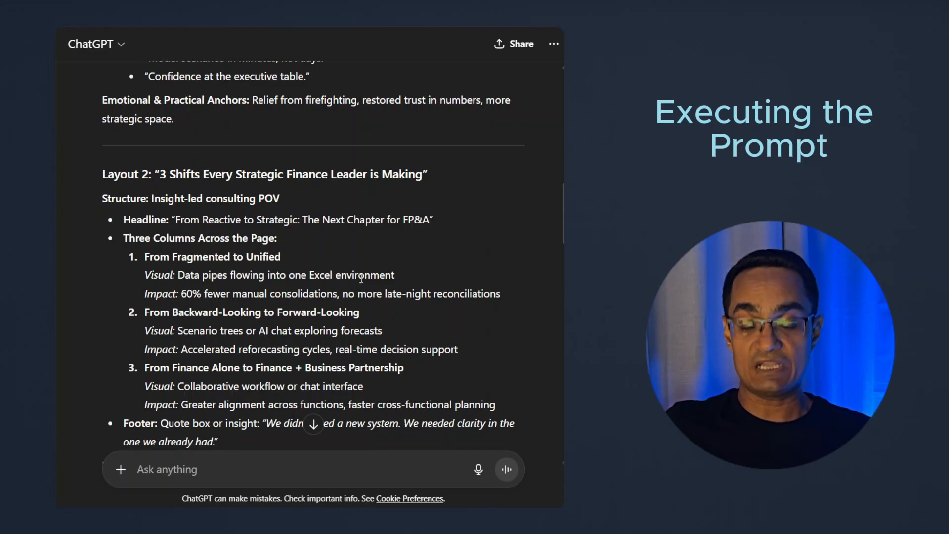
Examine the boardroom-style scorecard in Layout 3, including its timeline proof point, and the storytelling structure of Layout 4.
scroll(384, 316, down, 5)
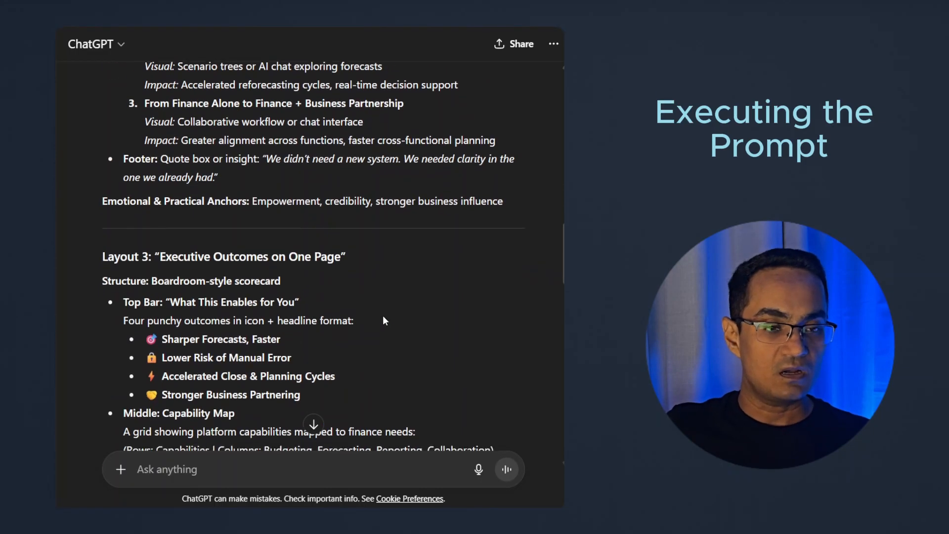
scroll(384, 320, down, 2)
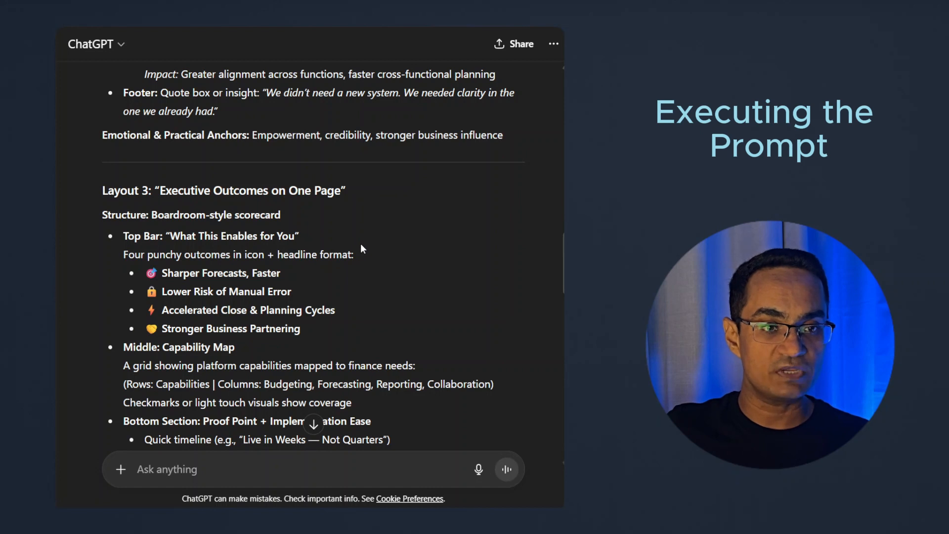
scroll(361, 246, down, 2)
scroll(364, 244, down, 2)
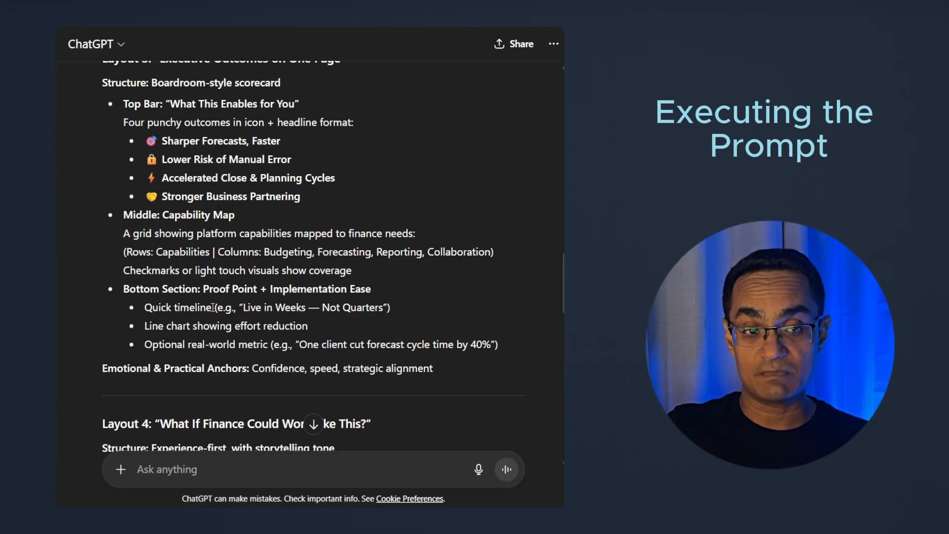
drag(212, 307, 144, 307)
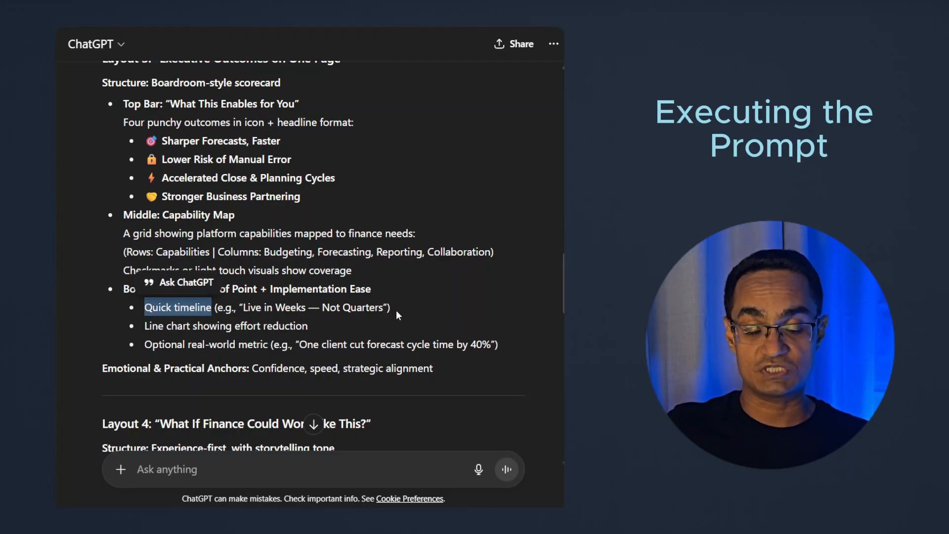
scroll(390, 316, up, 5)
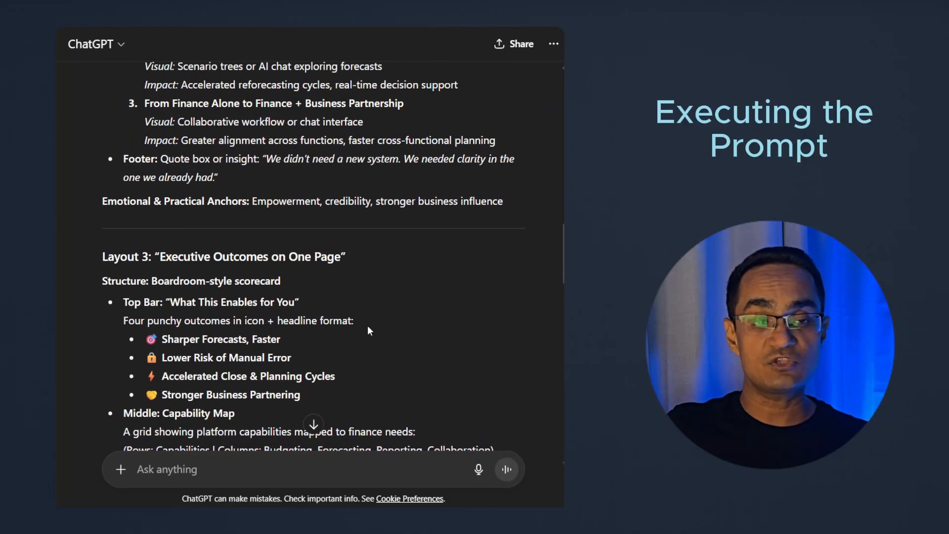
scroll(307, 332, up, 15)
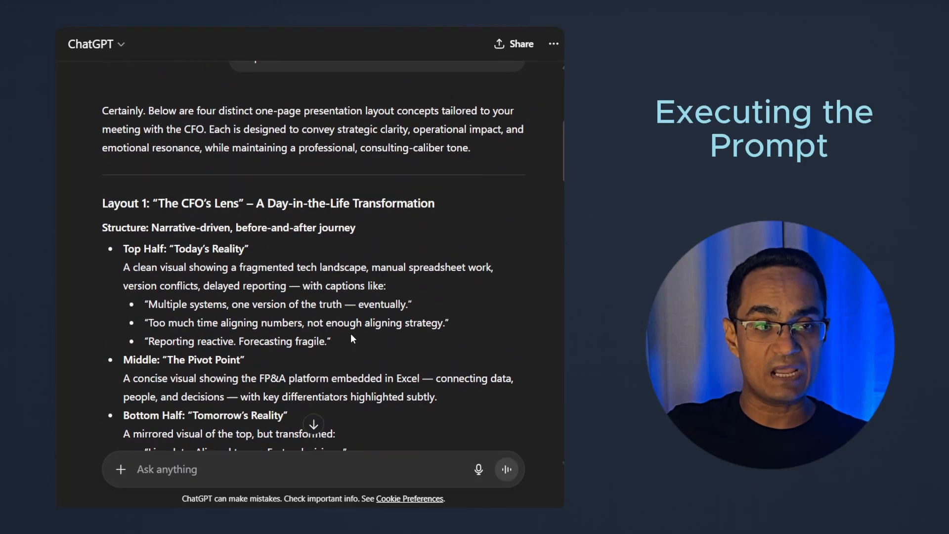
scroll(353, 340, down, 15)
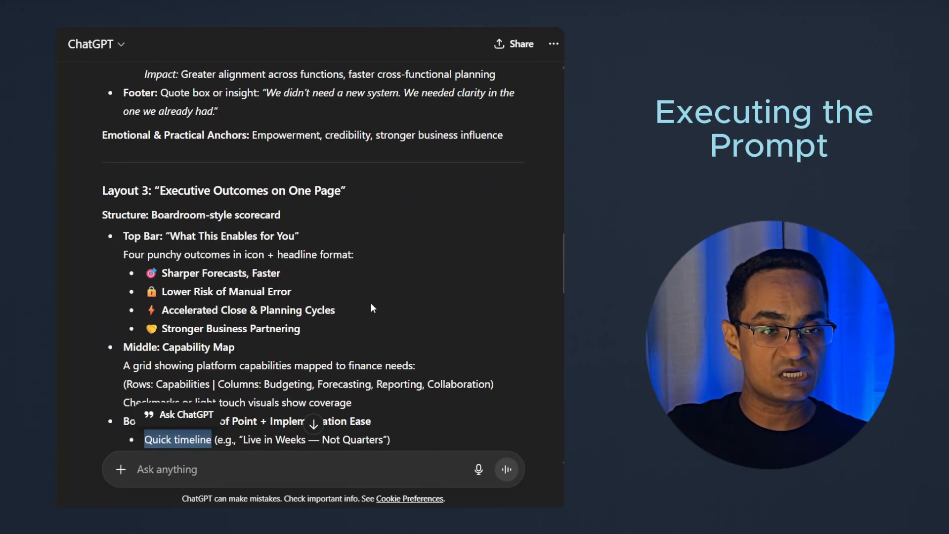
scroll(366, 296, down, 4)
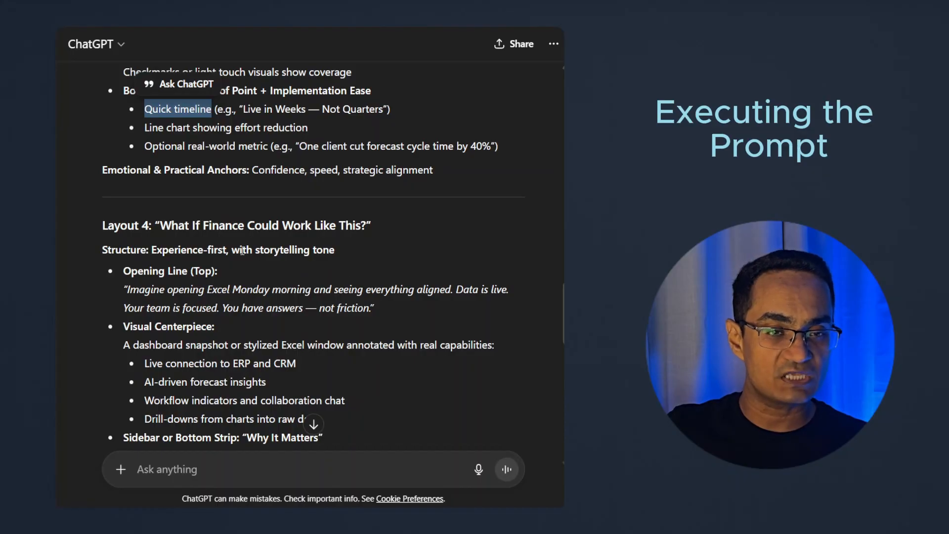
Select the whole Layout 2 description, from its "3 Shifts Every Strategic Finance Leader is Making" heading through the Emotional & Practical Anchors line.
scroll(366, 306, up, 10)
scroll(366, 305, up, 14)
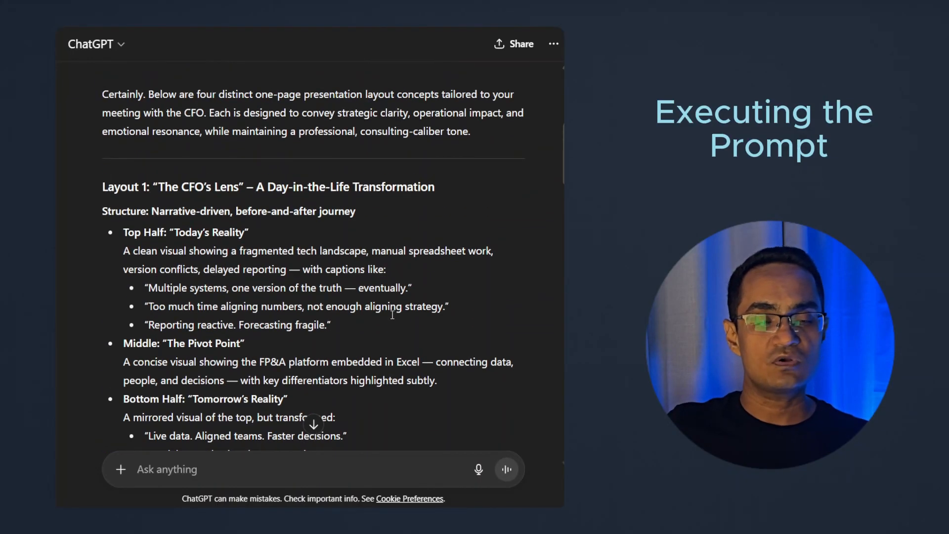
scroll(391, 313, down, 2)
scroll(393, 318, down, 2)
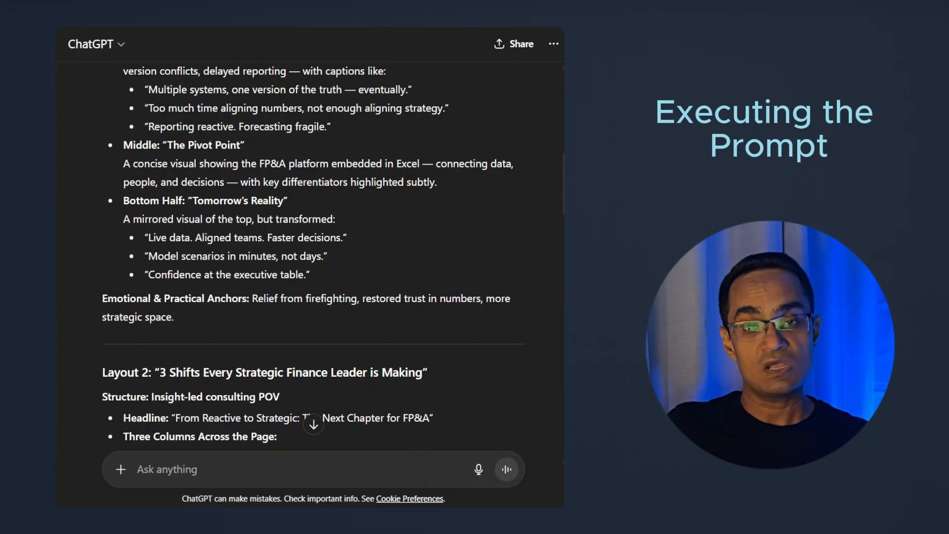
scroll(314, 247, down, 5)
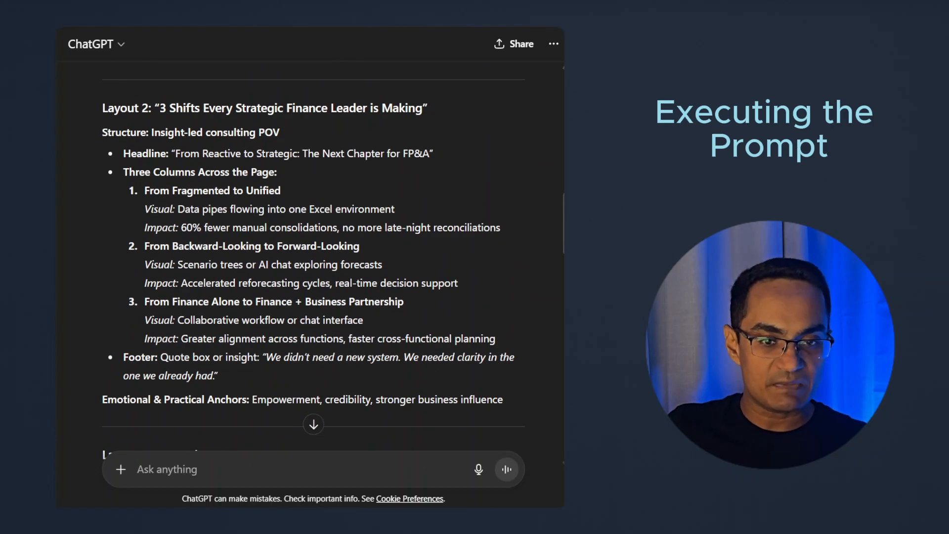
drag(504, 400, 101, 105)
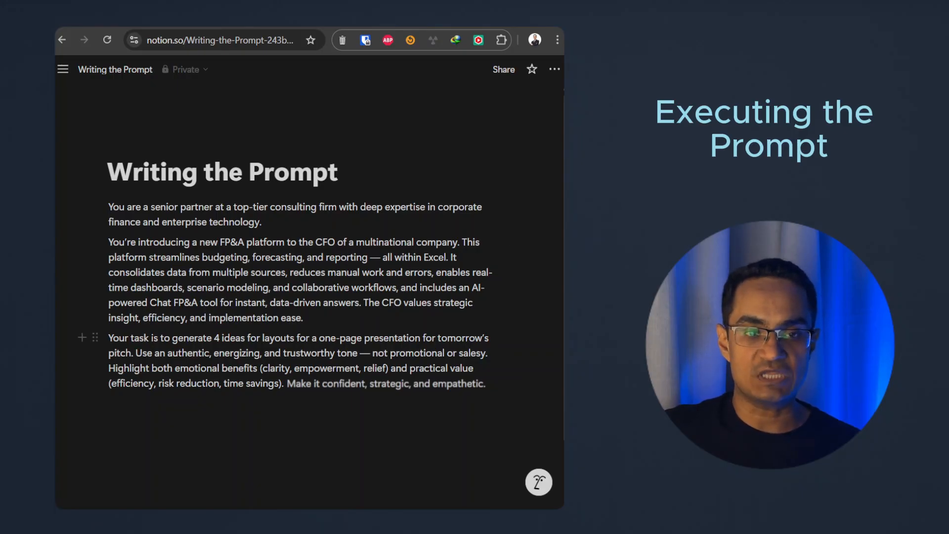
Replace the four-layout-ideas sentence with "Your task is to create a one-page presentation for tomorrow's pitch." and remove the leftover period and space.
drag(134, 352, 108, 338)
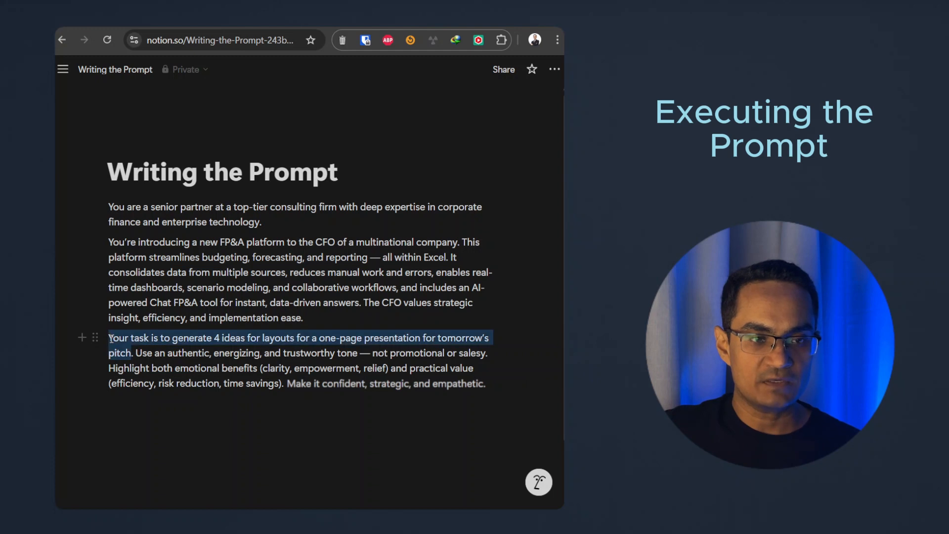
text(Your task is to create a one-page presentation for tomorrow’s pitch.)
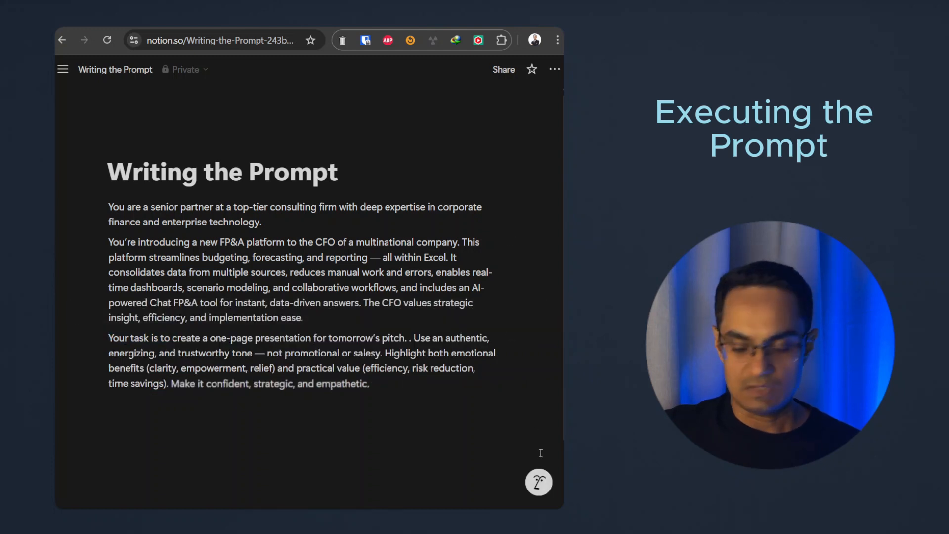
key(Delete)
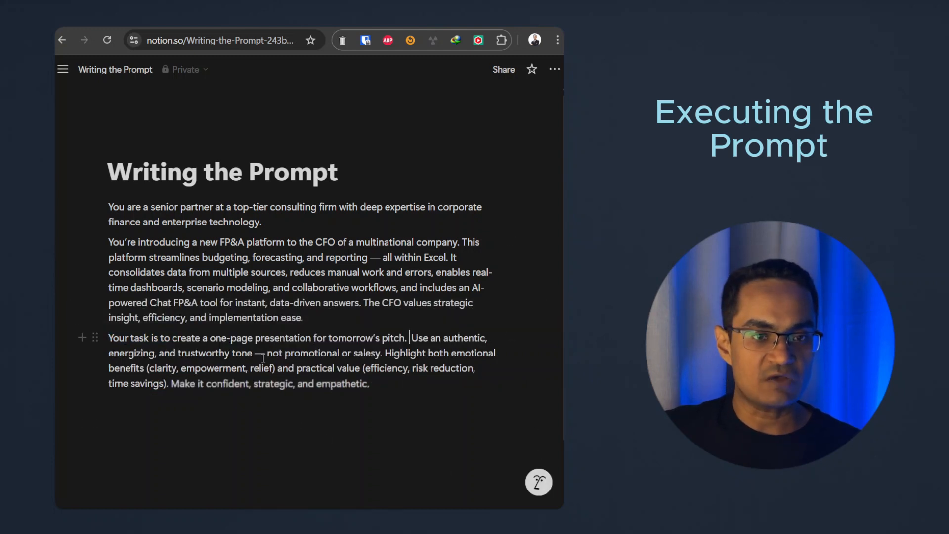
click(409, 338)
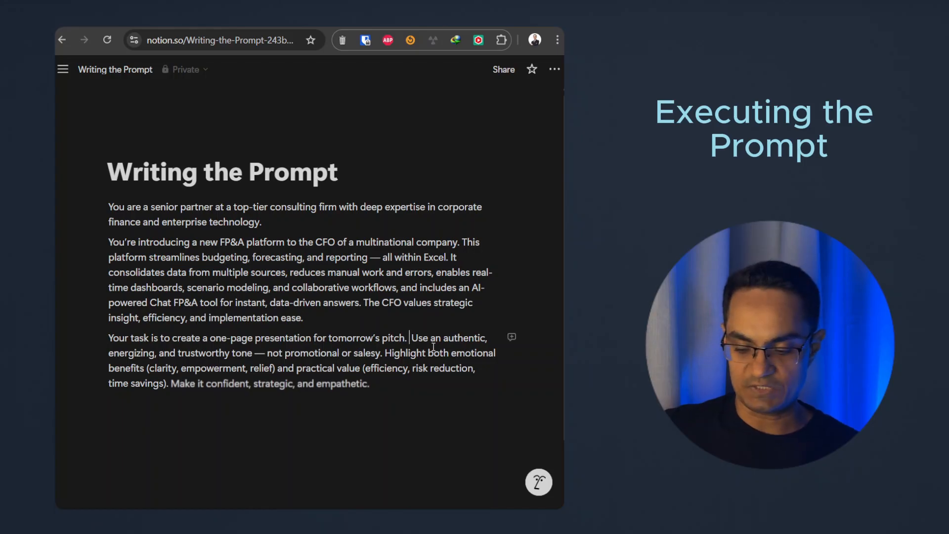
key(BackSpace)
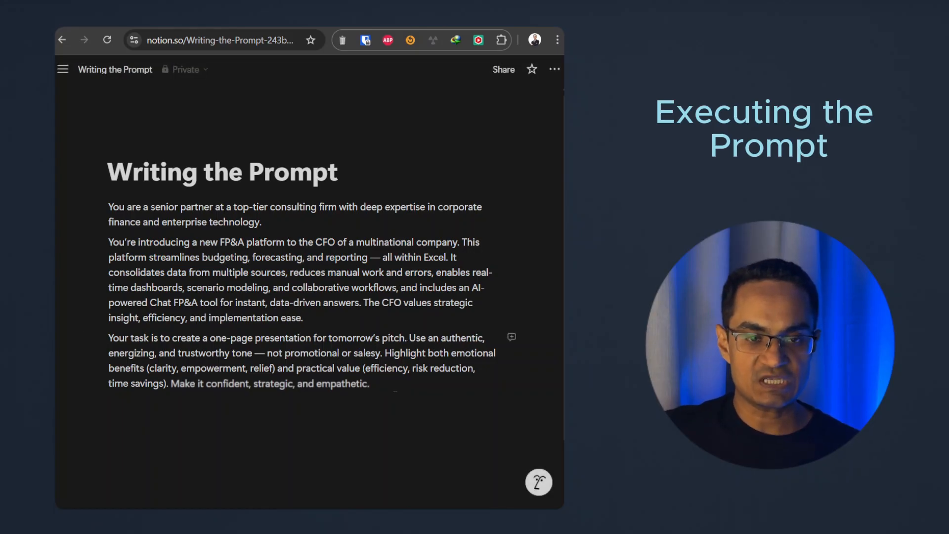
Add the line "Use the following Layout:" and paste below it ChatGPT's Layout 2 description, from its heading through the footer quote.
key(Return)
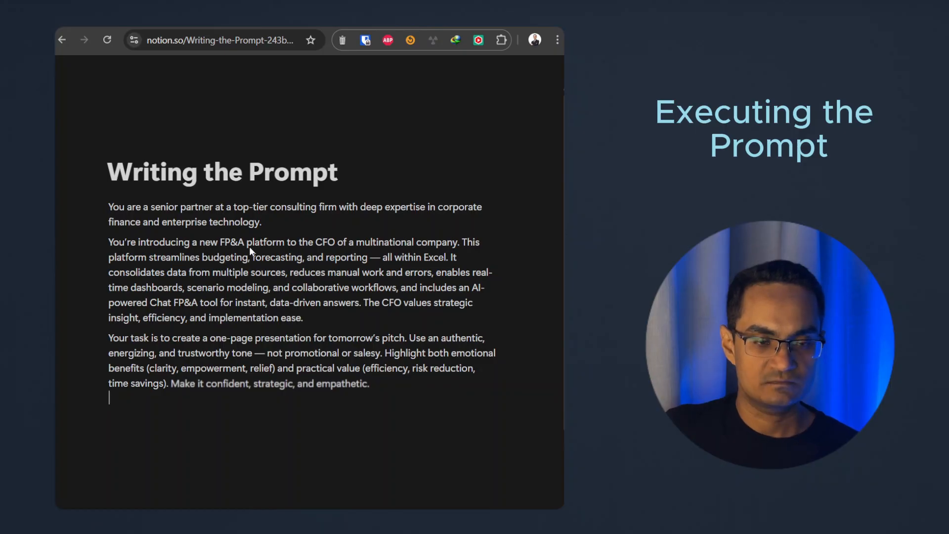
text(Use the following Layout:)
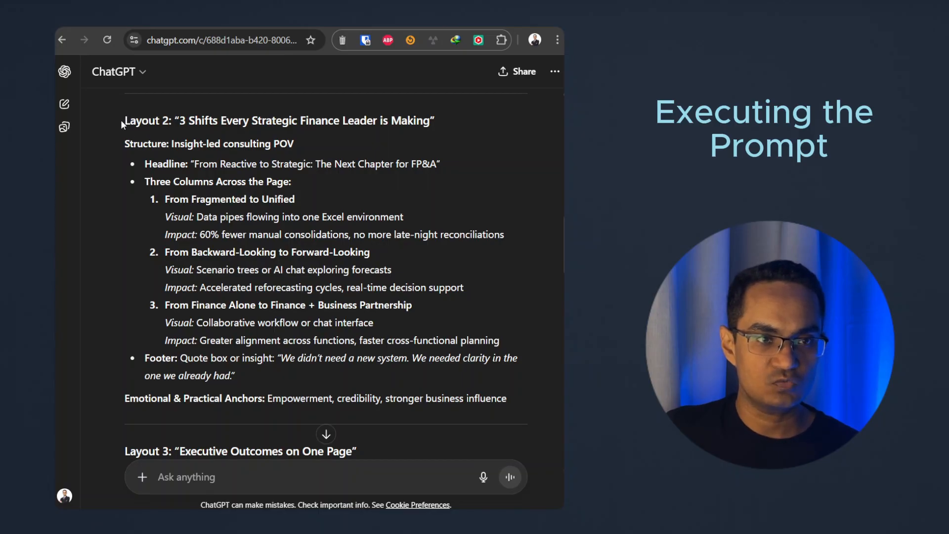
drag(125, 120, 510, 381)
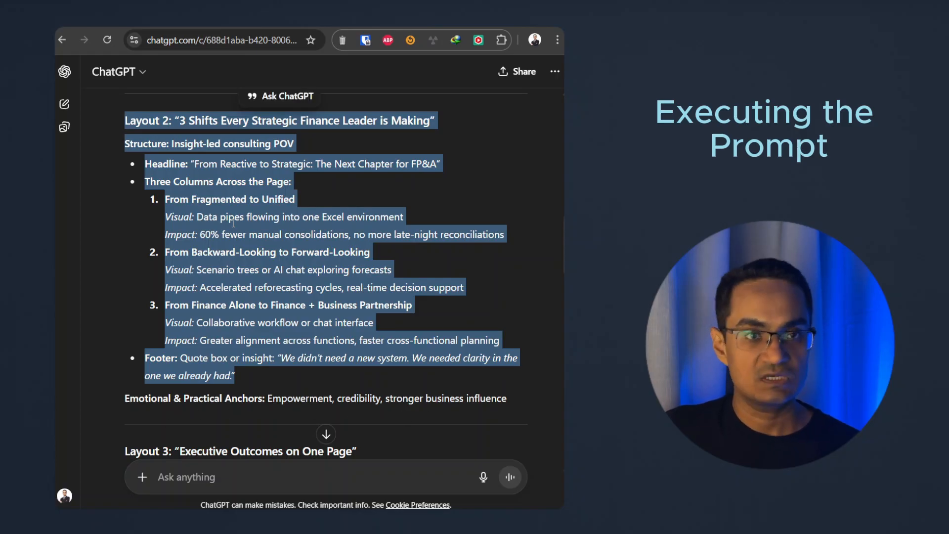
click(246, 28)
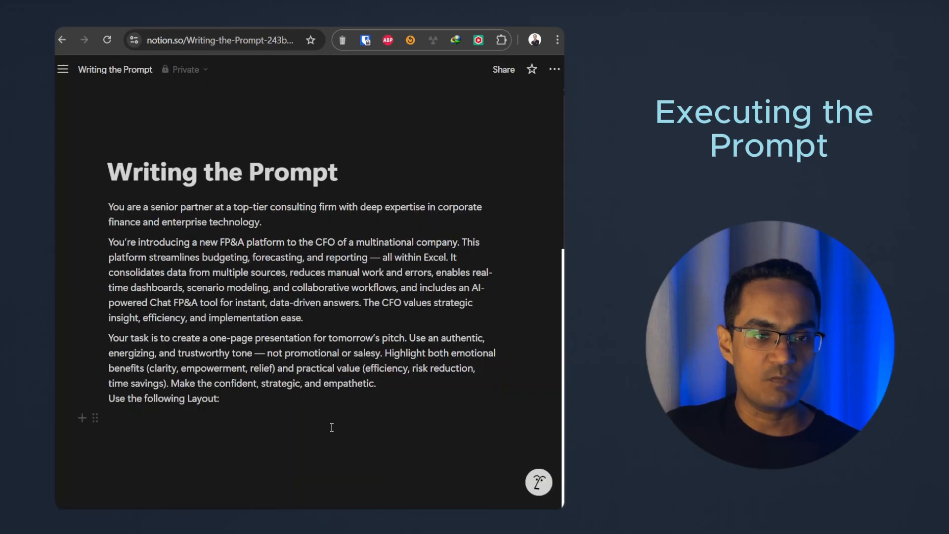
key(shift+Return)
key(ctrl+v)
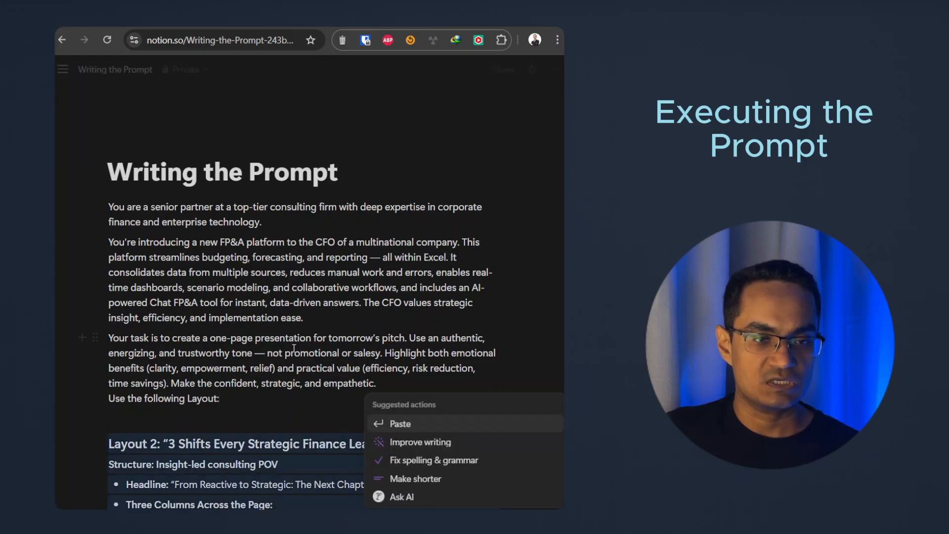
click(315, 316)
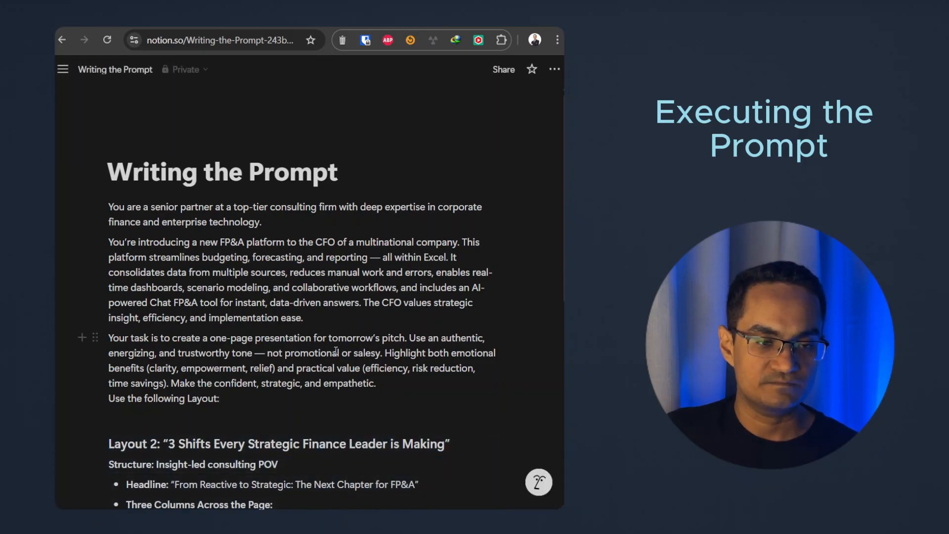
Remove the "Layout 2:" label from the pasted "3 Shifts Every Strategic Finance Leader is Making" heading.
scroll(315, 317, down, 4)
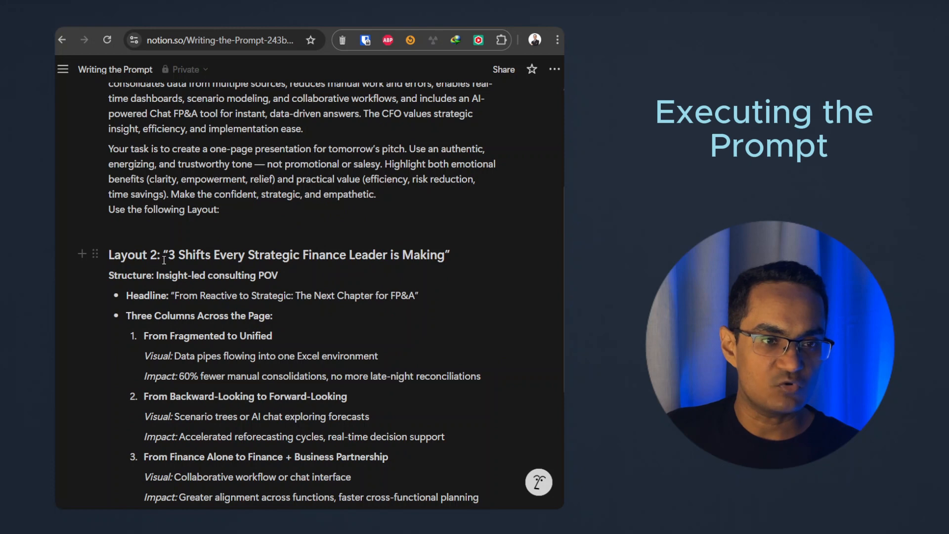
drag(163, 257, 112, 258)
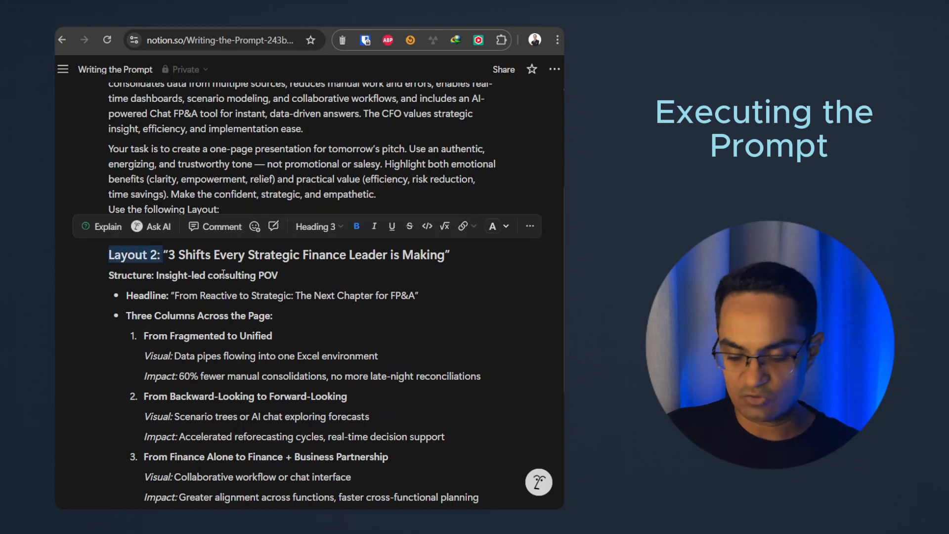
key(BackSpace)
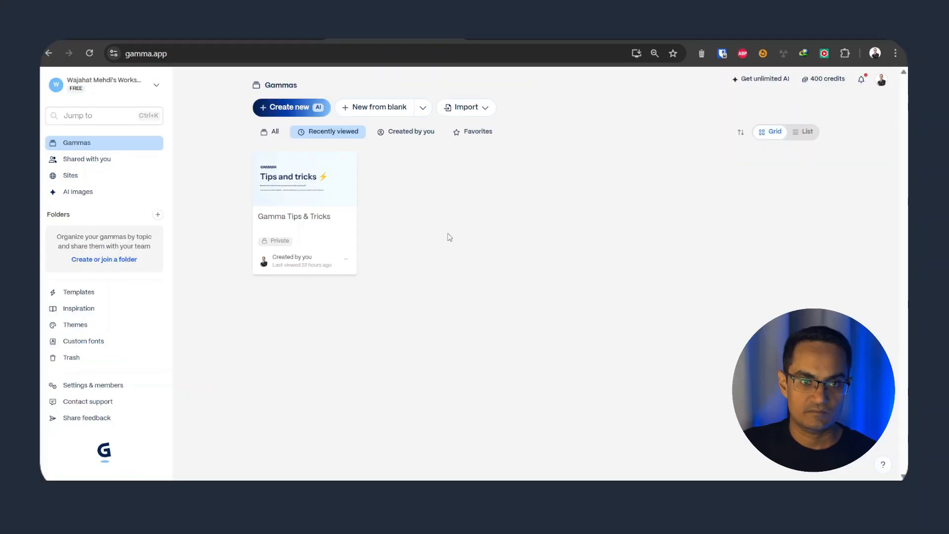
Switch to Gamma, start a new AI-generated presentation and paste the full prompt with its layout as the description.
click(291, 108)
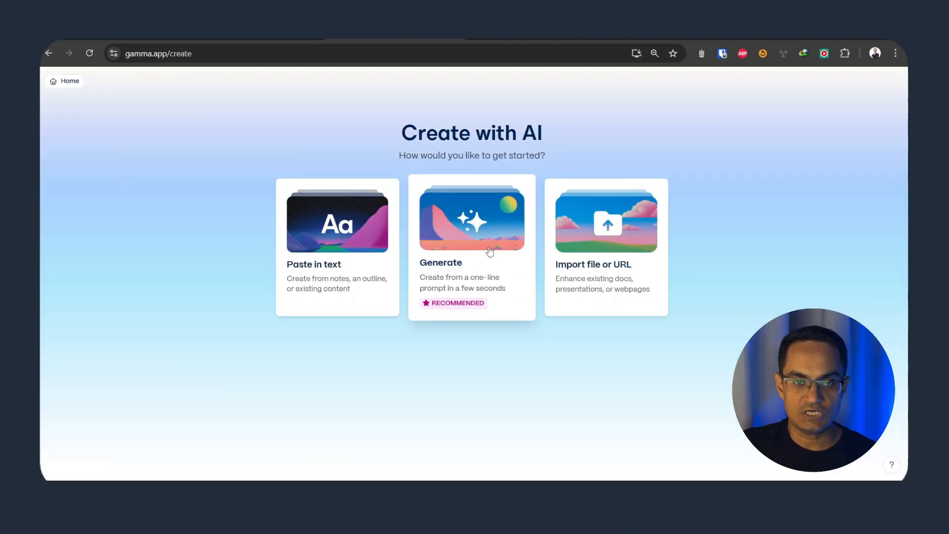
click(490, 251)
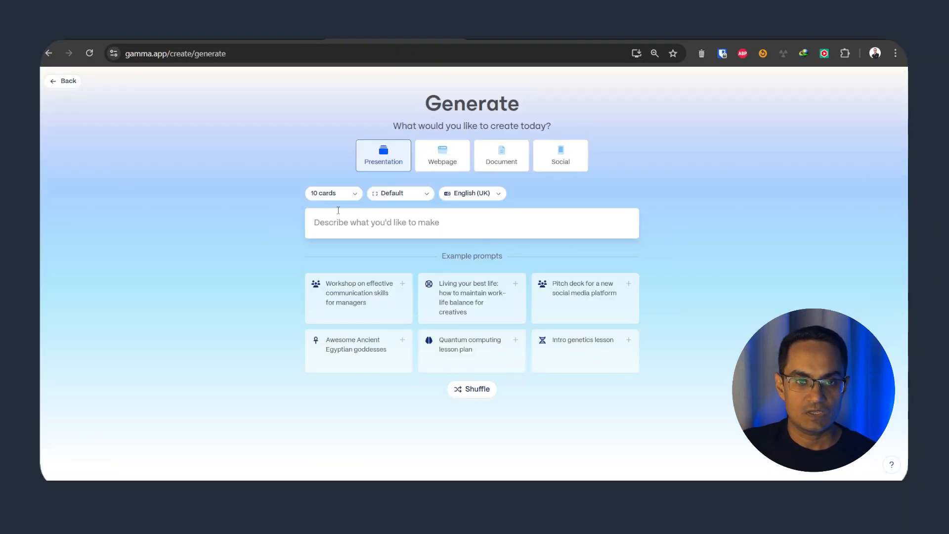
click(338, 212)
key(ctrl+v)
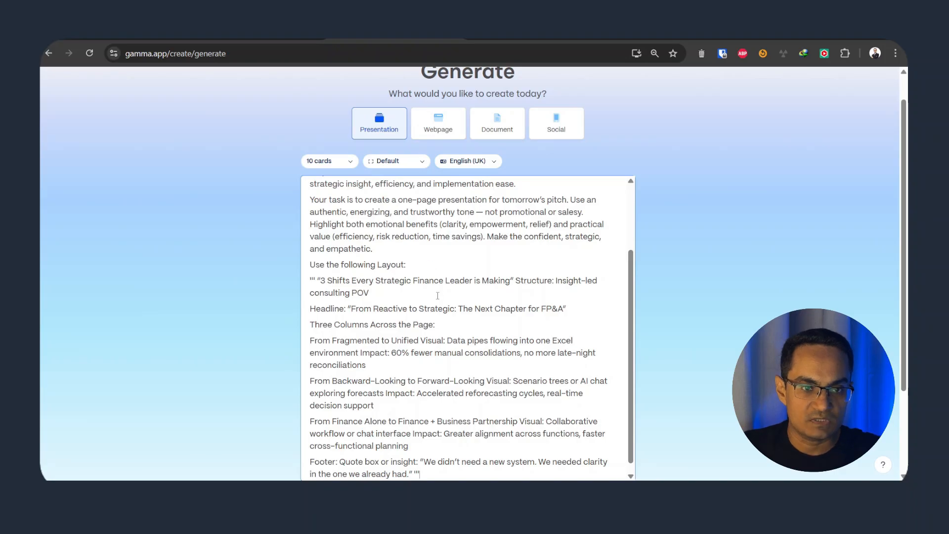
scroll(438, 296, up, 2)
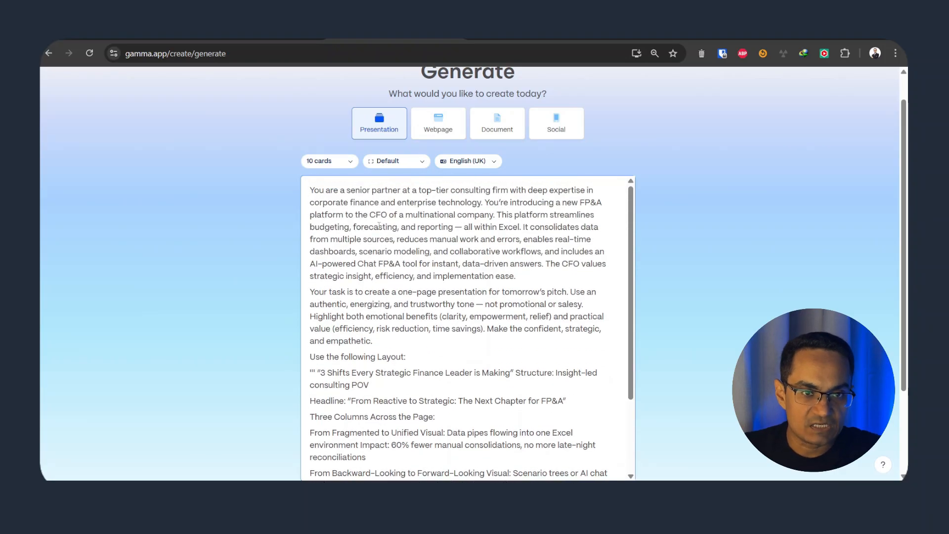
Set the presentation length to 1 card and continue to the prompt editor.
click(351, 163)
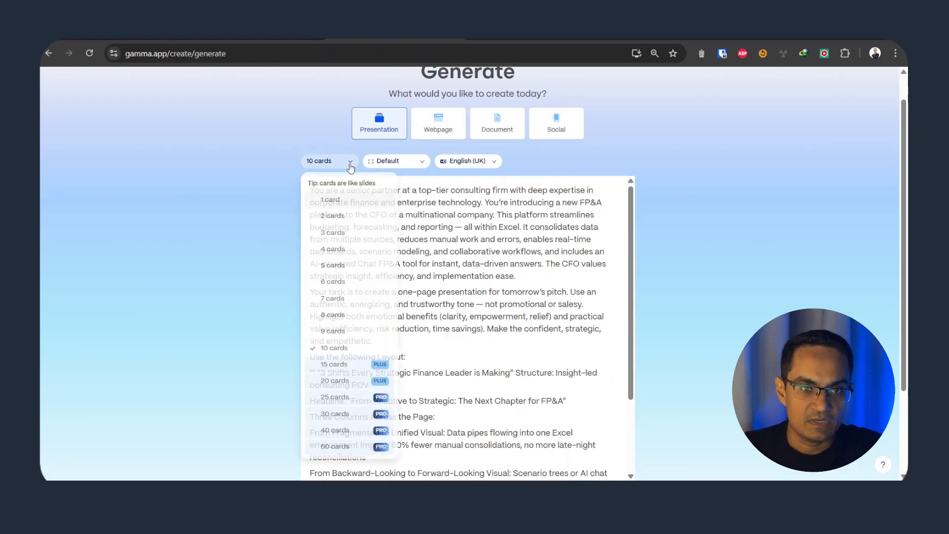
click(343, 202)
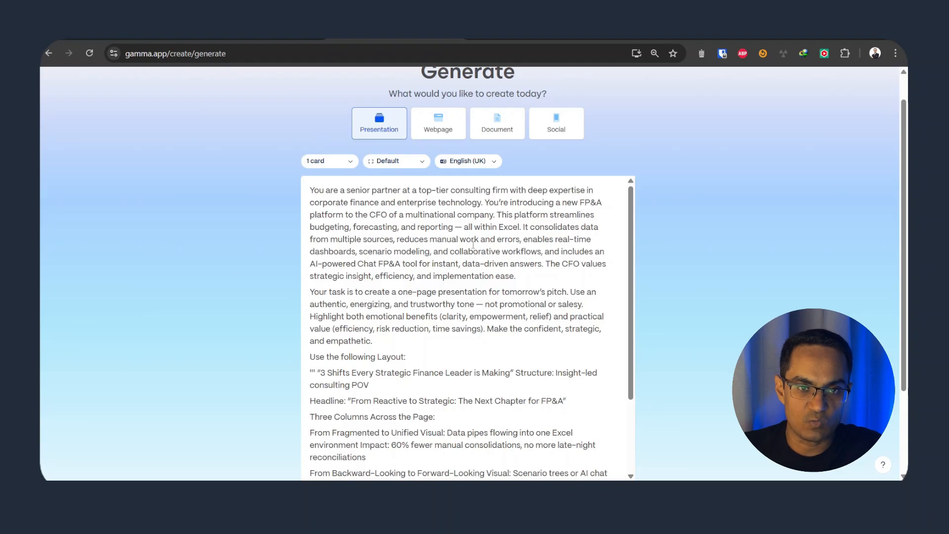
scroll(531, 245, down, 5)
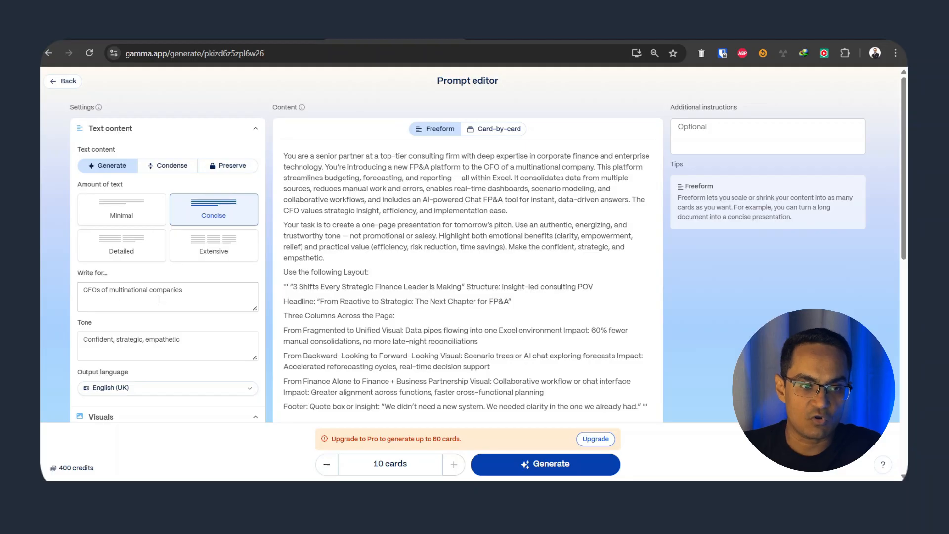
Change the target audience to "CFO of a multinational company".
click(193, 292)
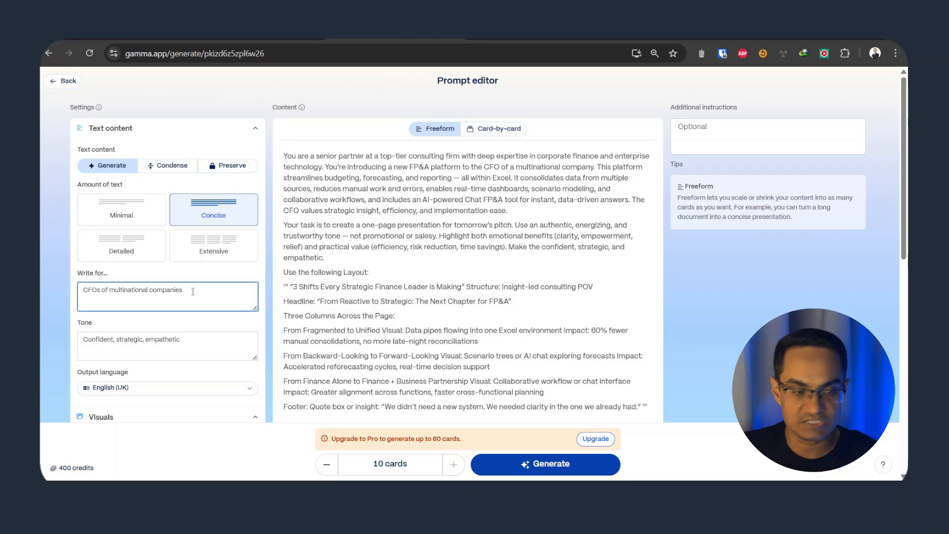
key(BackSpace)
key(BackSpace)
key(BackSpace)
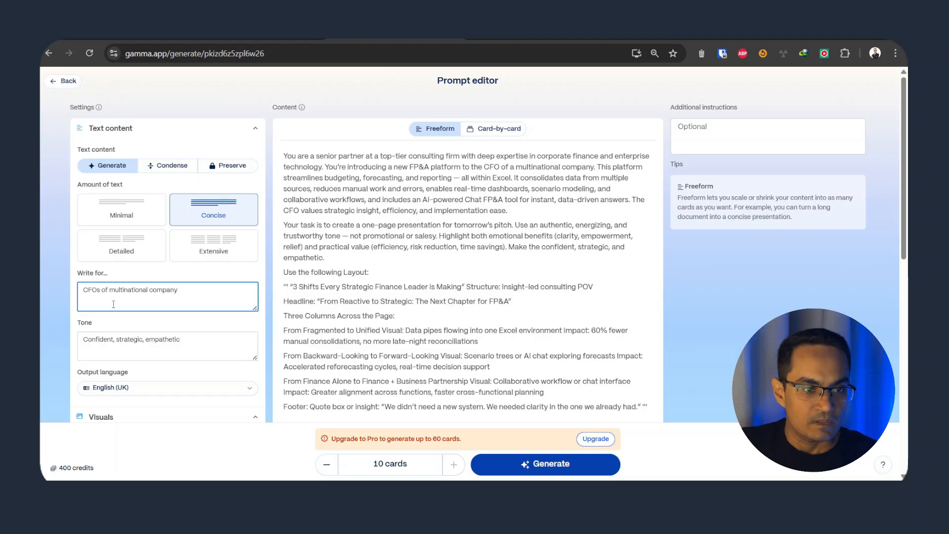
key(BackSpace)
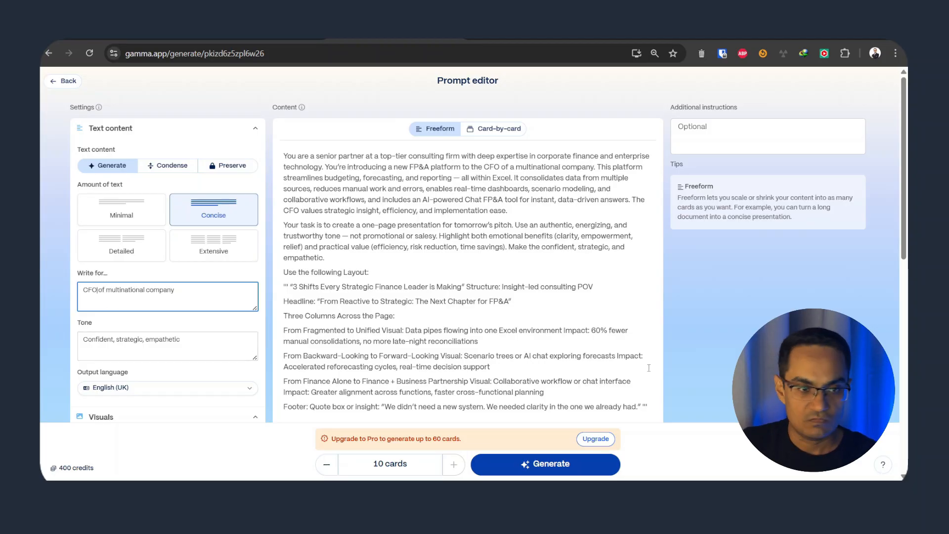
click(105, 291)
text(a)
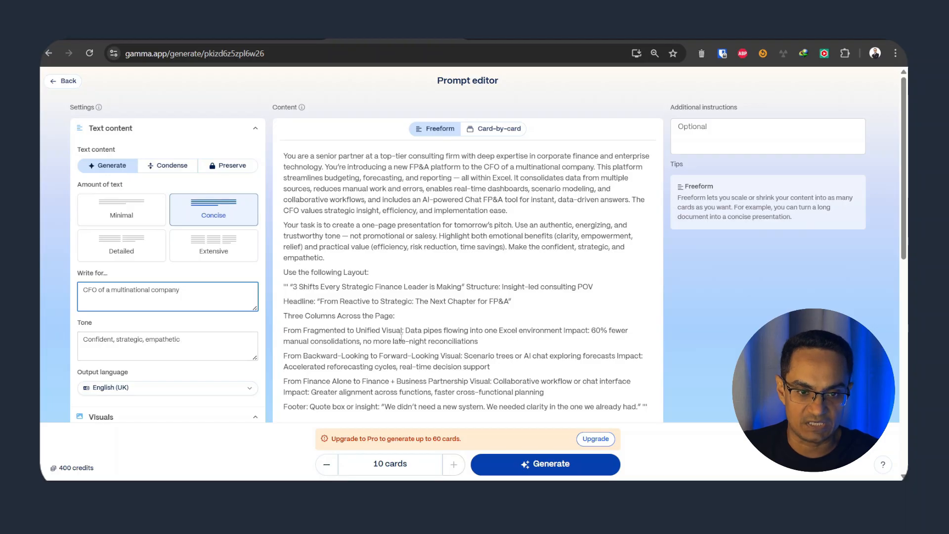
Reduce the card count to 1 card and generate the presentation.
click(322, 466)
click(325, 470)
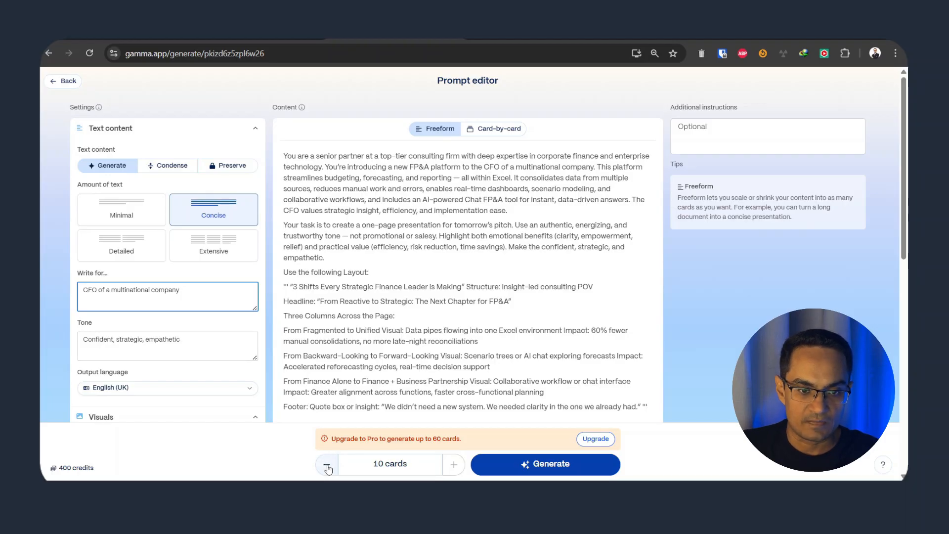
click(325, 469)
click(325, 469)
click(326, 470)
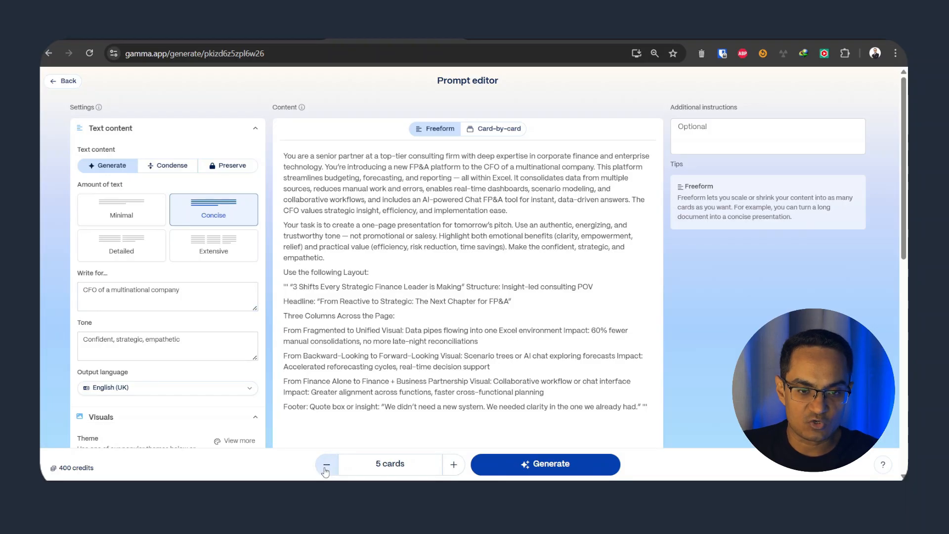
click(325, 470)
click(325, 470)
click(325, 470)
click(325, 470)
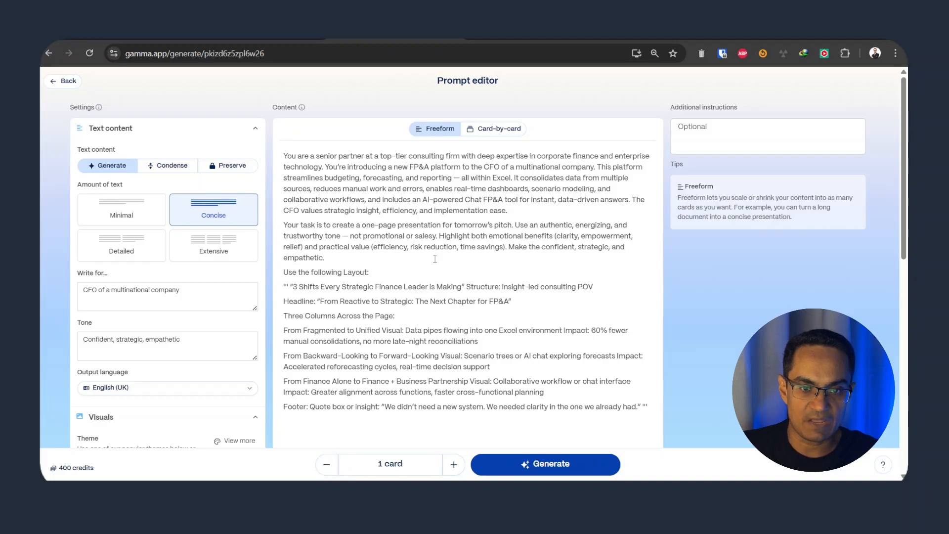
click(555, 465)
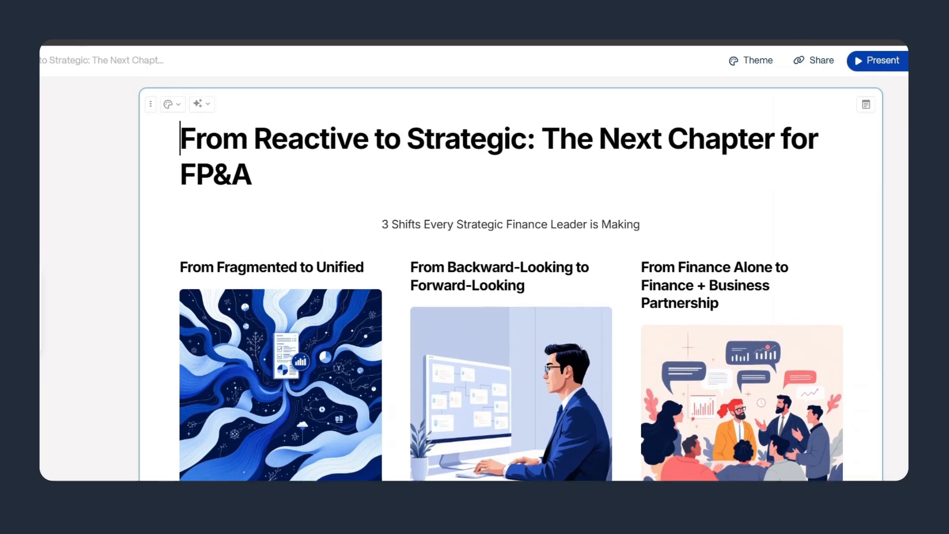
Change the page format of the generated presentation to Traditional 16:9 and return to the card's content.
key(ctrl+minus)
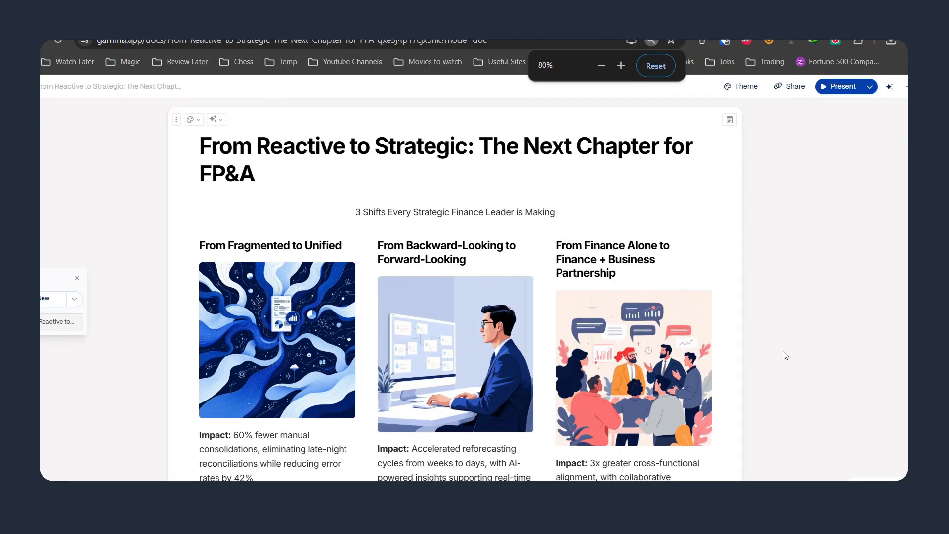
click(907, 87)
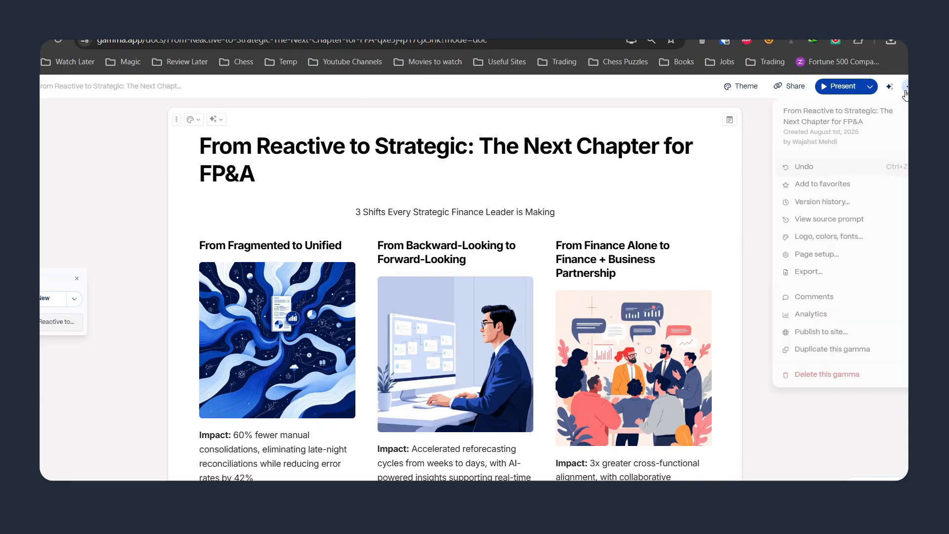
click(835, 266)
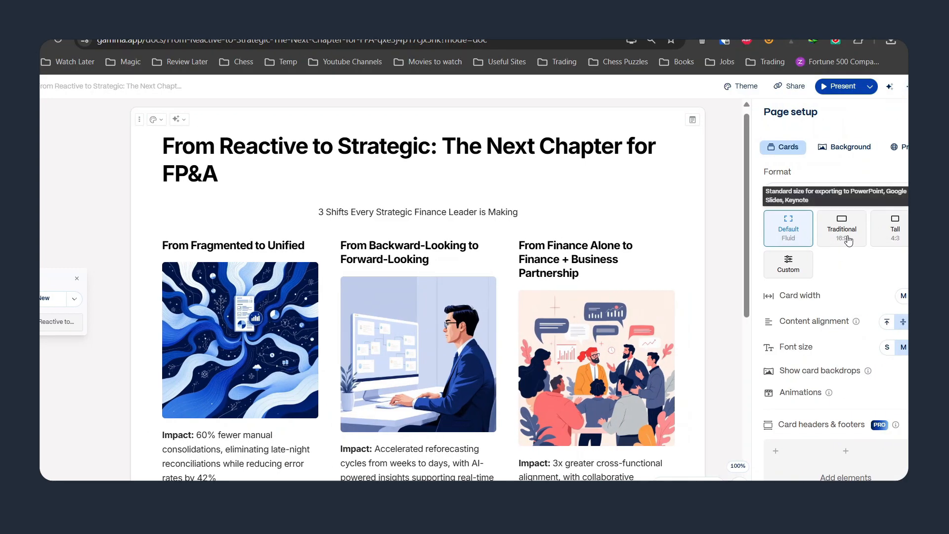
click(849, 240)
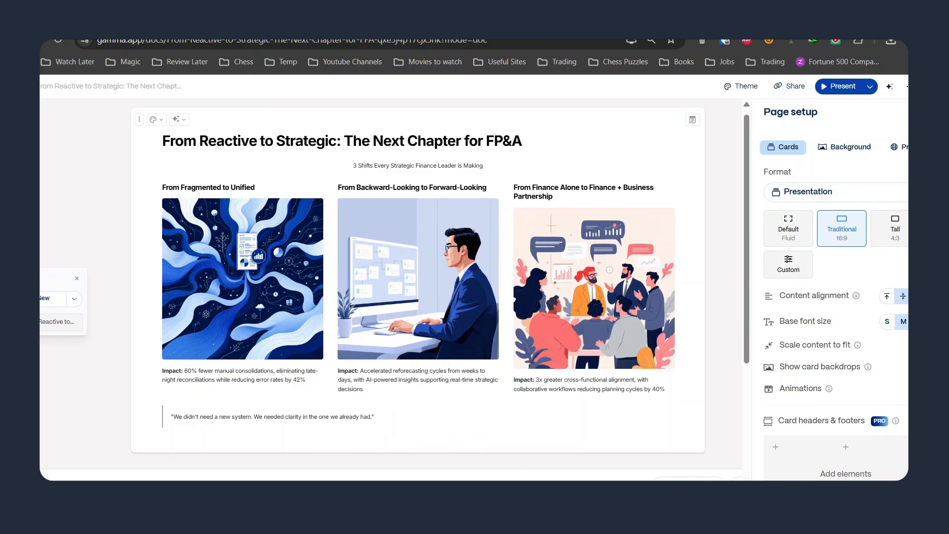
click(935, 112)
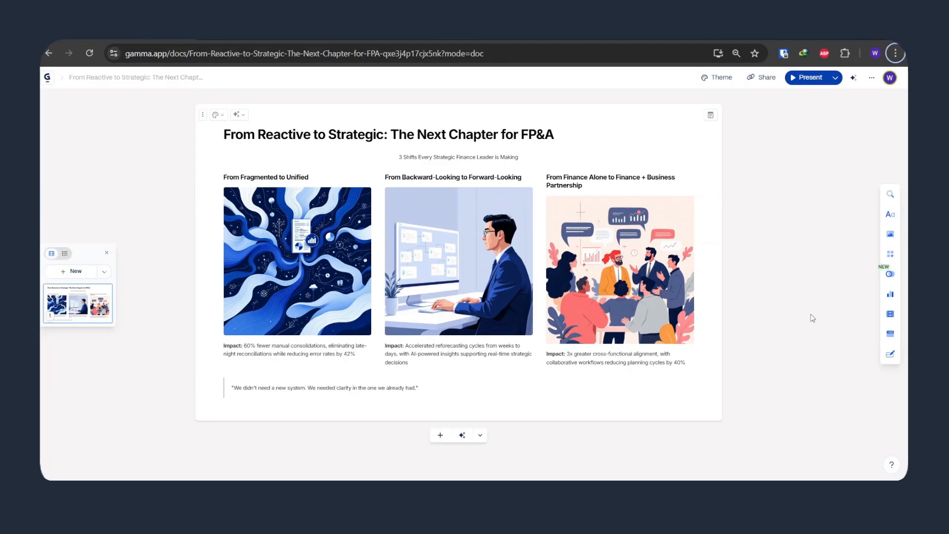
click(430, 363)
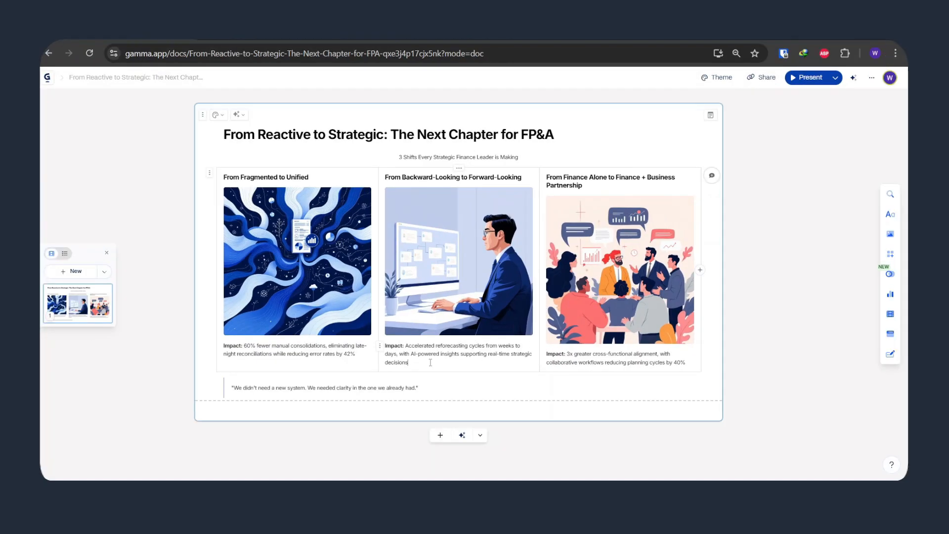
Add a trial sentence after "strategic decisions" in the middle column's impact text and erase it.
text(. If)
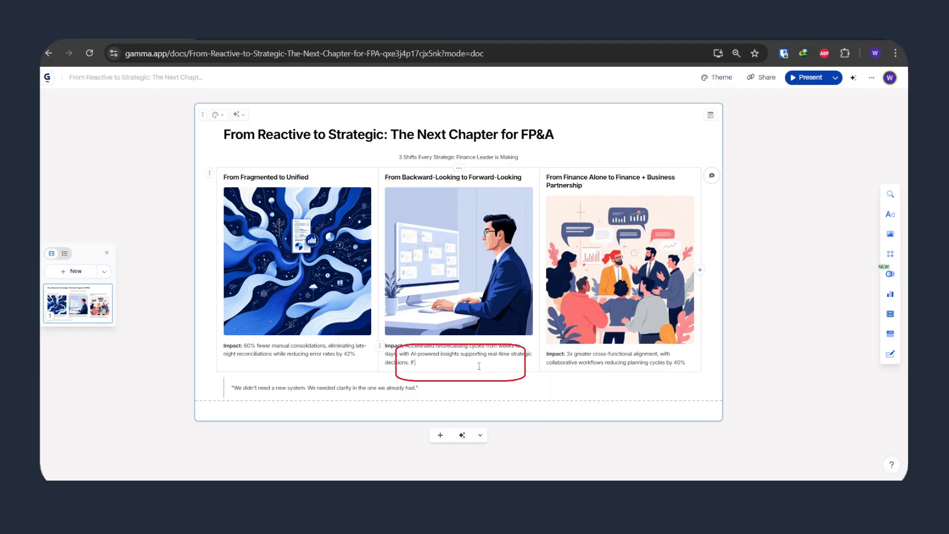
text( I would just typ)
key(BackSpace)
key(BackSpace)
key(BackSpace)
key(BackSpace)
key(BackSpace)
key(BackSpace)
key(BackSpace)
key(BackSpace)
key(BackSpace)
key(BackSpace)
key(BackSpace)
key(BackSpace)
key(BackSpace)
key(BackSpace)
key(BackSpace)
key(BackSpace)
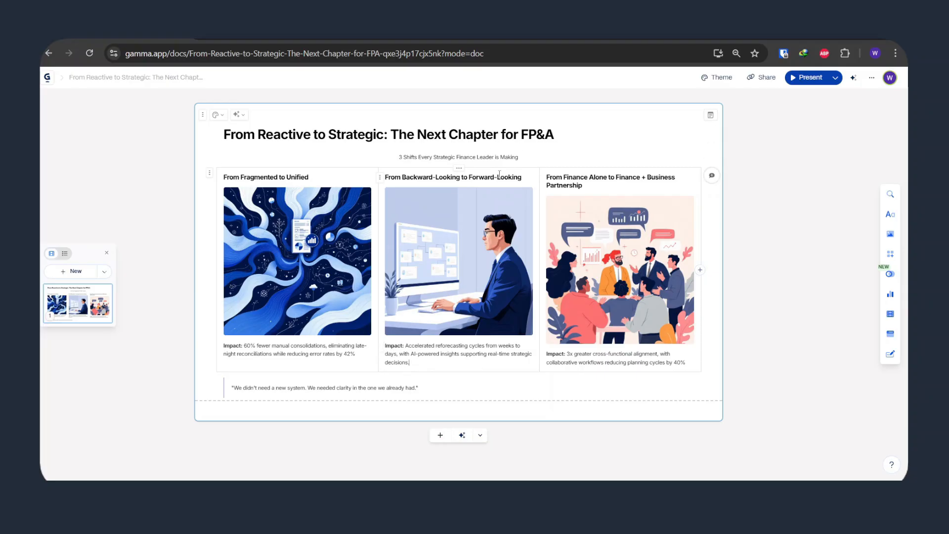
Try adding a solid boxes smart layout within the subtitle line and undo the insertion.
click(891, 255)
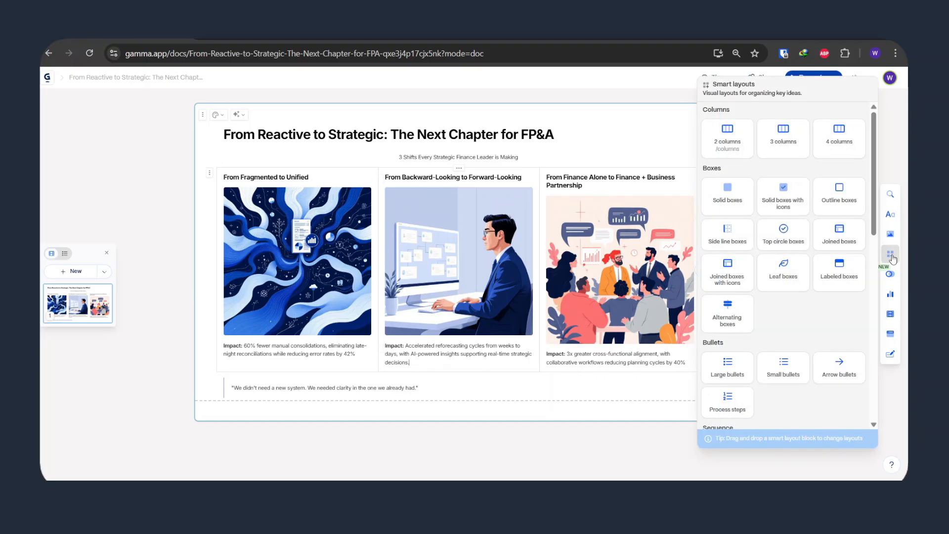
click(733, 209)
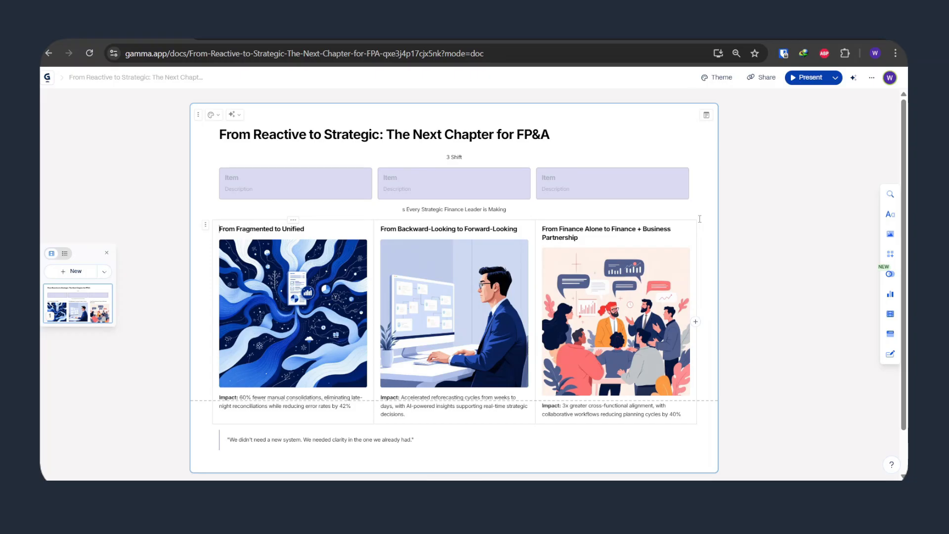
key(ctrl+z)
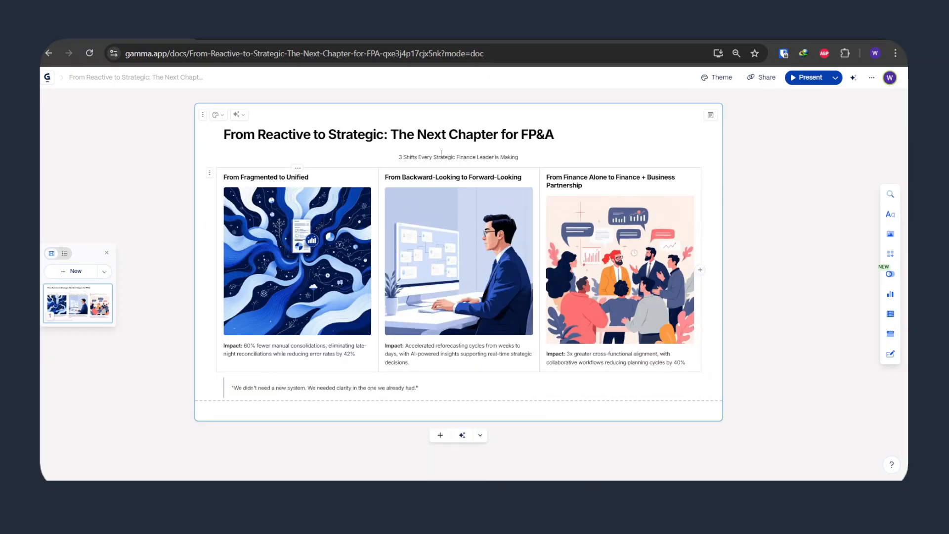
Try the Basic Dark theme on the presentation and switch back to Basic Light.
click(724, 77)
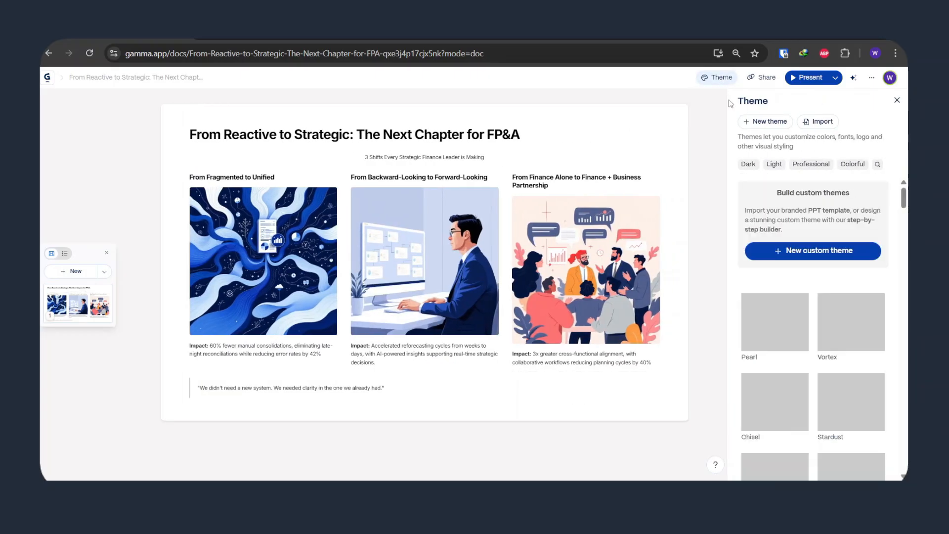
scroll(840, 272, down, 5)
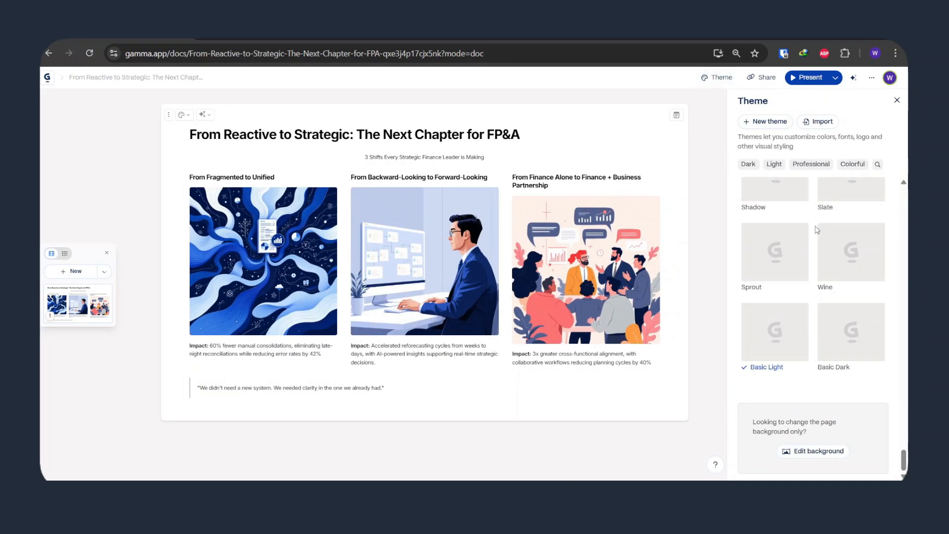
click(880, 307)
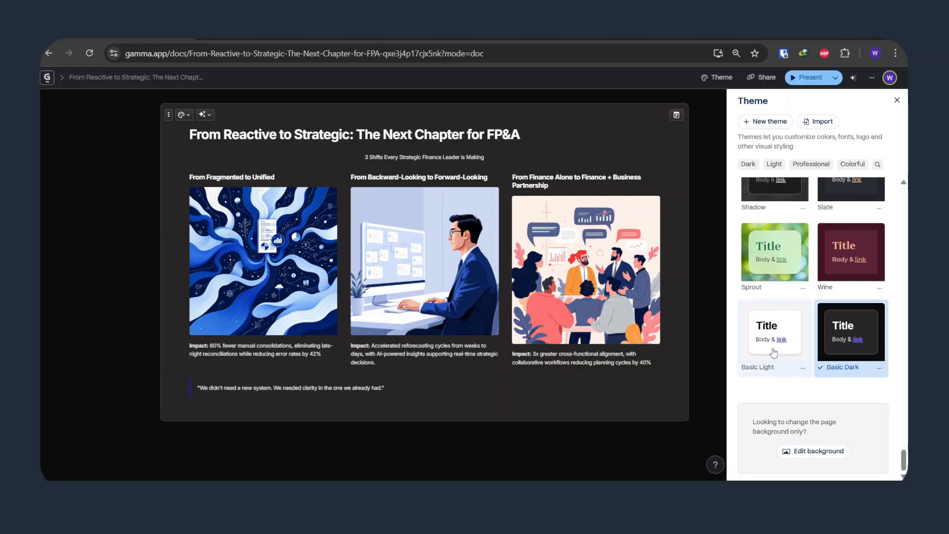
click(792, 371)
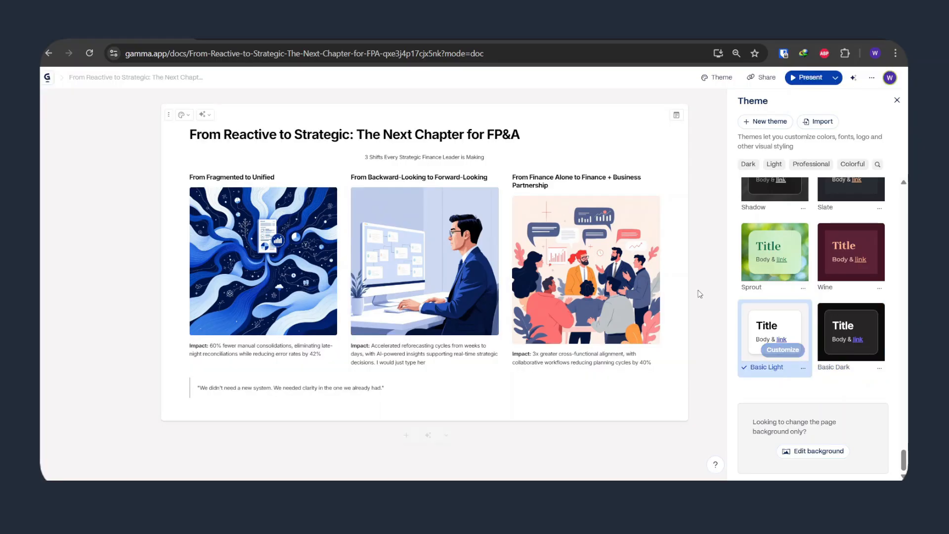
click(896, 100)
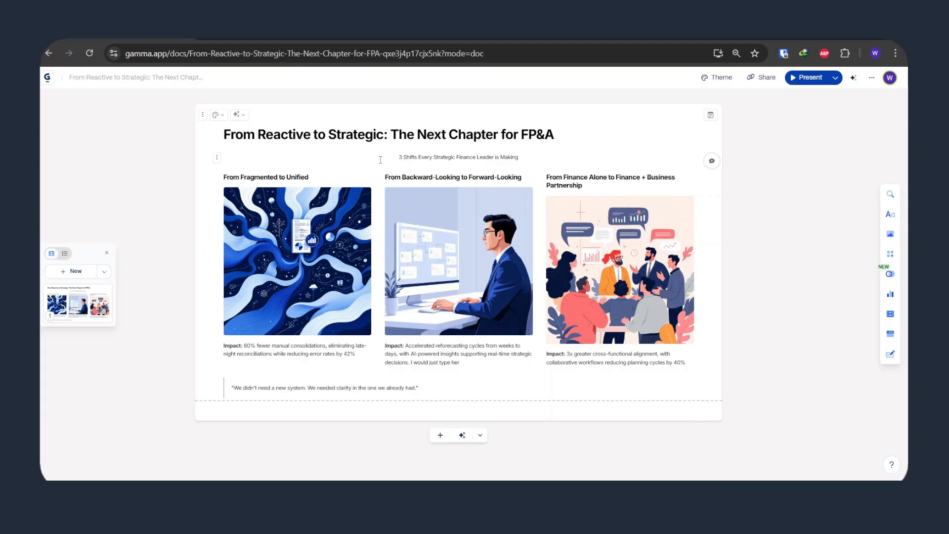
Add a blank second card below the existing one and delete it again.
click(441, 436)
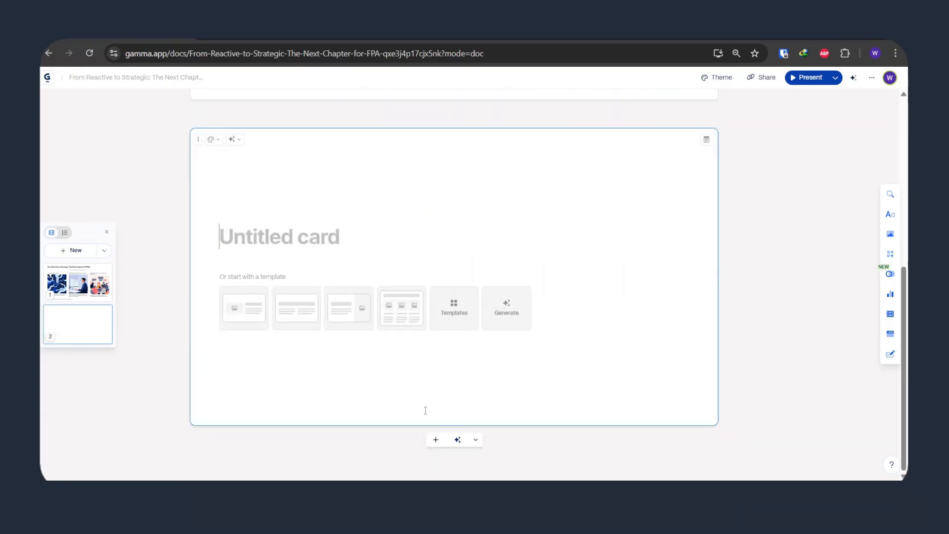
scroll(405, 334, up, 5)
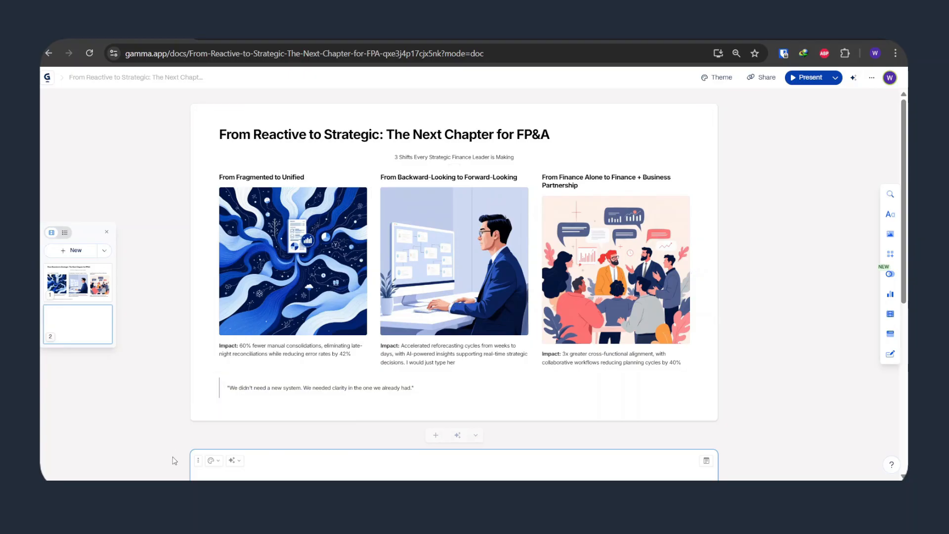
click(198, 460)
click(236, 442)
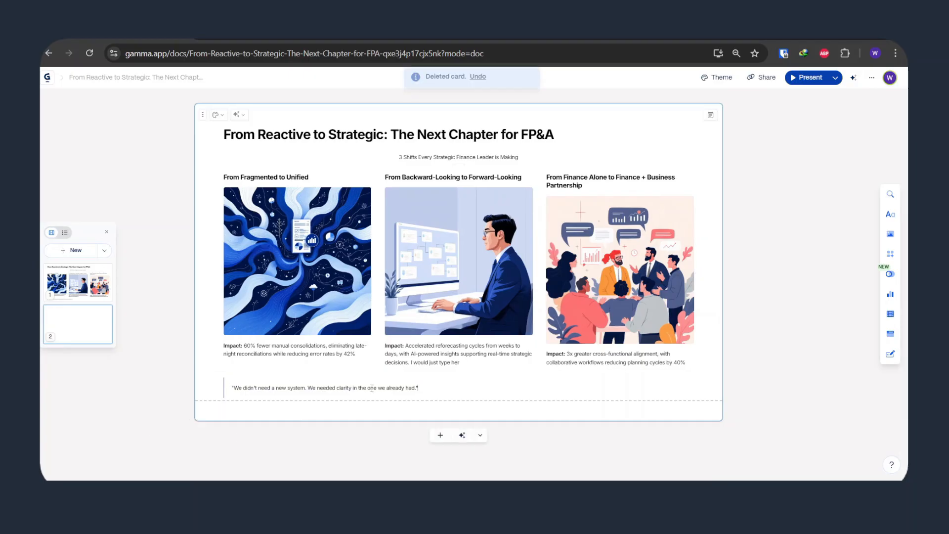
Export all cards of the presentation to PowerPoint.
click(872, 77)
click(771, 260)
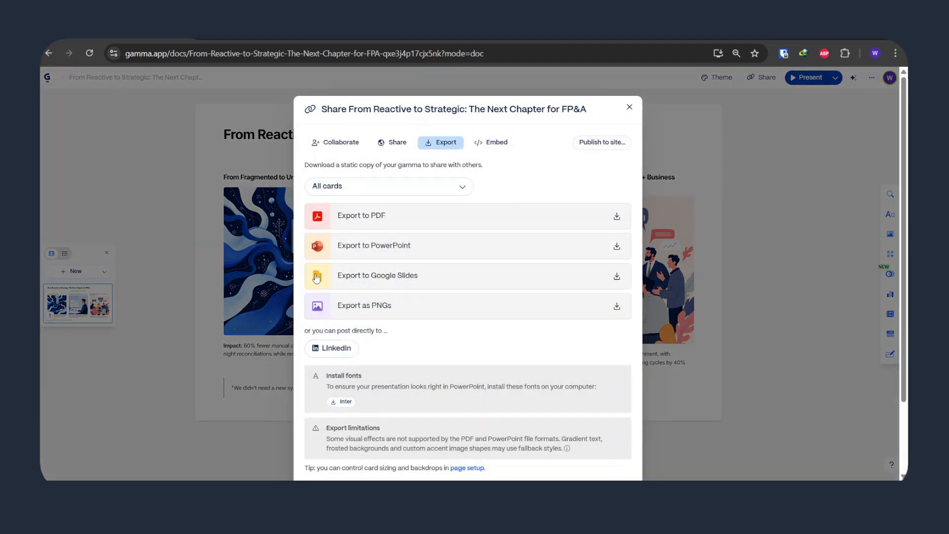
click(388, 254)
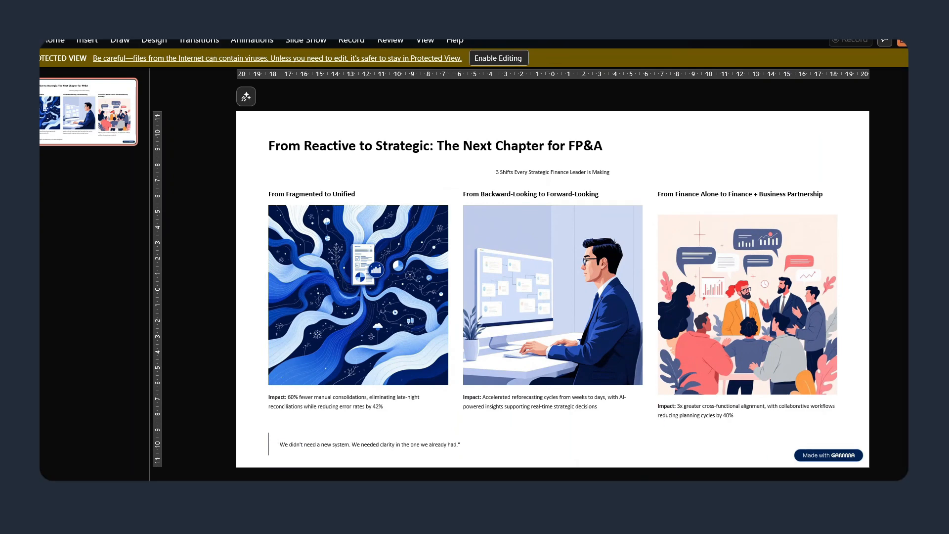
Switch to the desktop and open Company Template.pptx in PowerPoint.
click(709, 520)
click(348, 250)
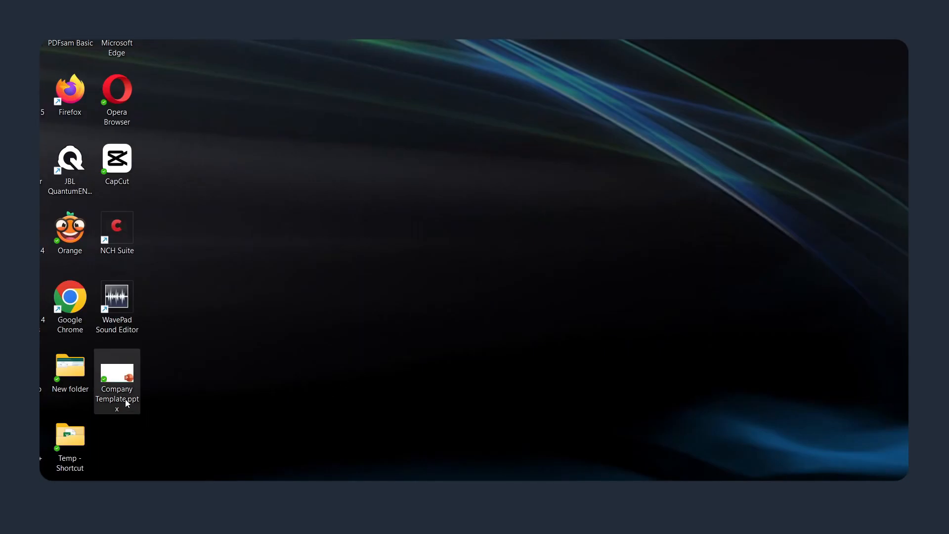
double_click(96, 376)
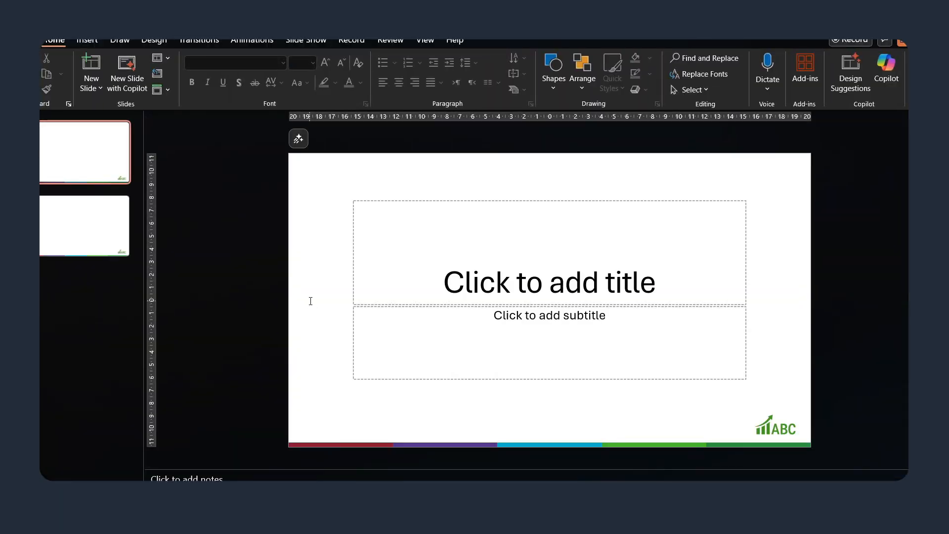
Delete the title and text placeholders from the template's second slide.
click(87, 229)
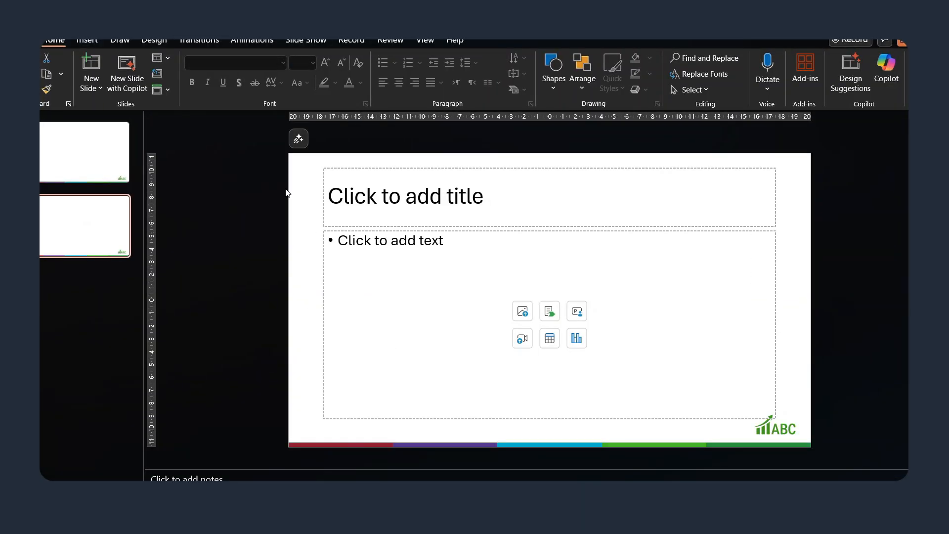
drag(246, 159, 847, 427)
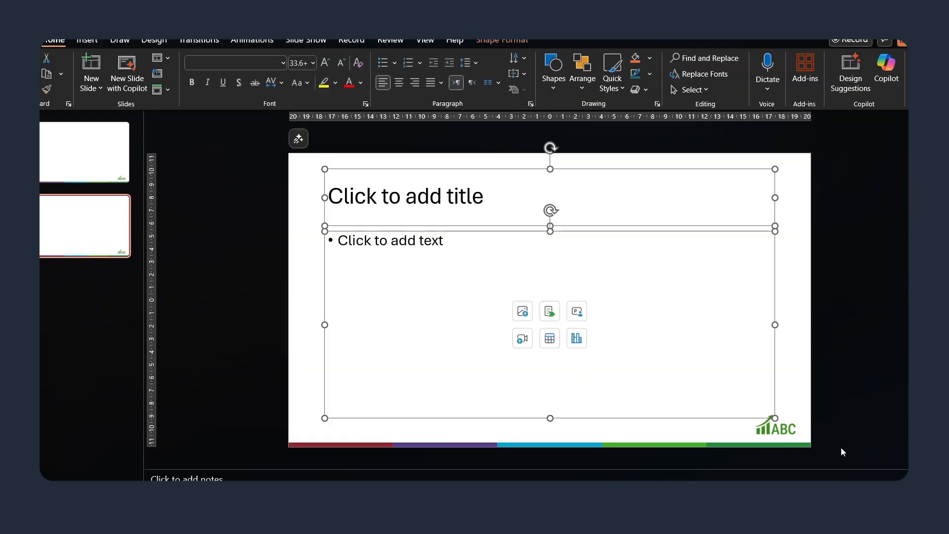
key(Delete)
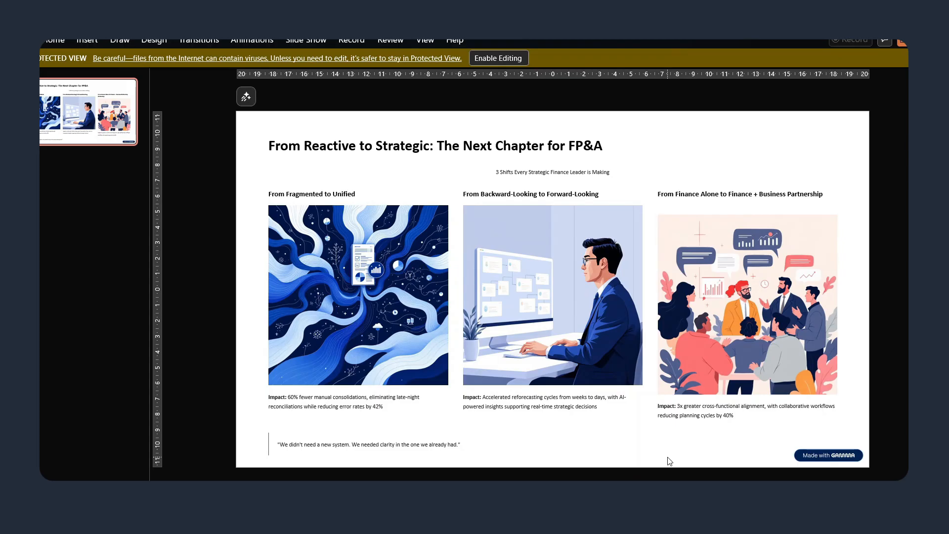
Copy all text and images from the exported Gamma slide onto the template's empty second slide.
drag(216, 119, 886, 470)
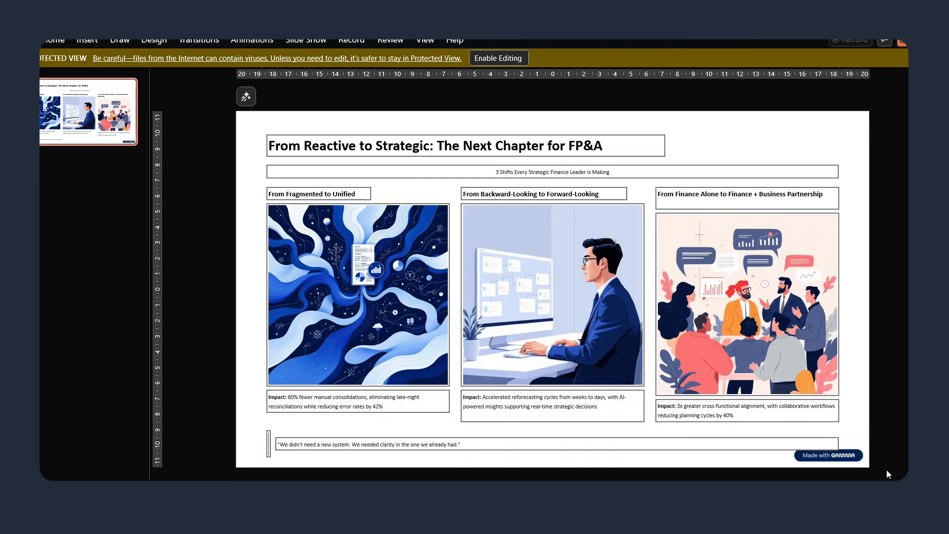
key(alt+Tab)
key(super+Up)
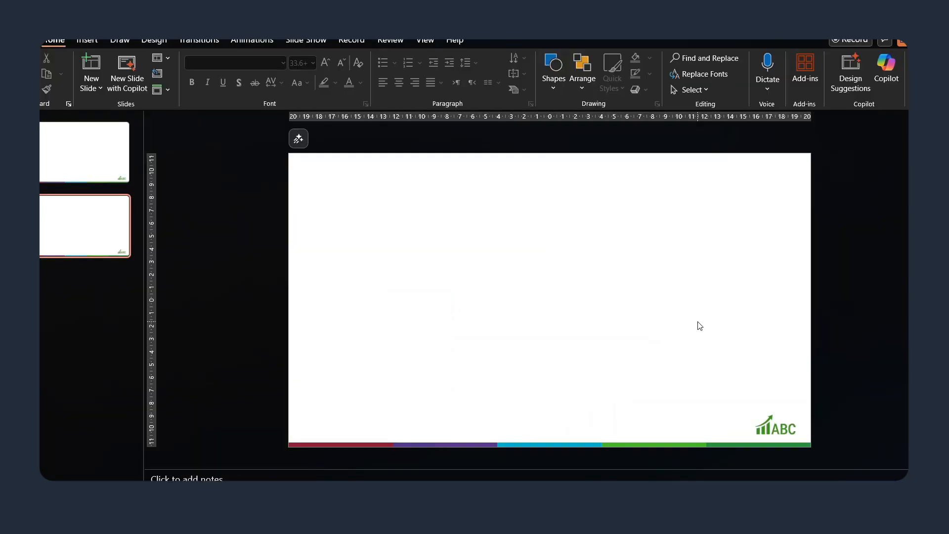
key(ctrl+v)
click(847, 350)
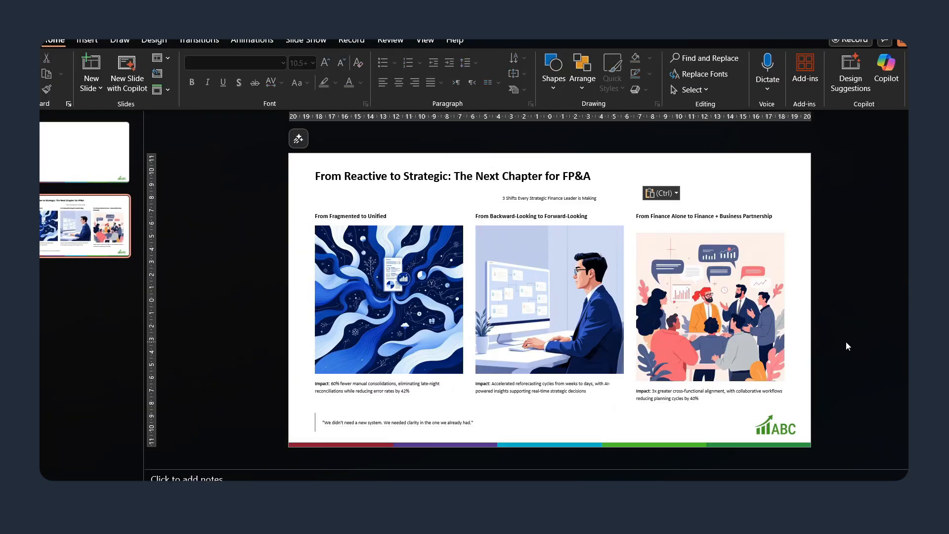
In the first column's impact text, change the manual consolidations figure to 80% and the error rate reduction to 45%.
scroll(846, 355, up, 3)
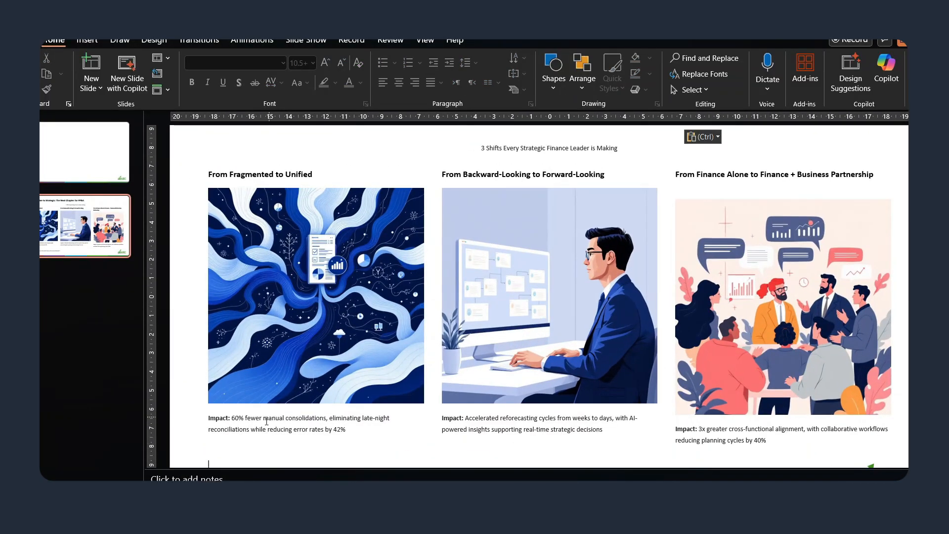
click(315, 430)
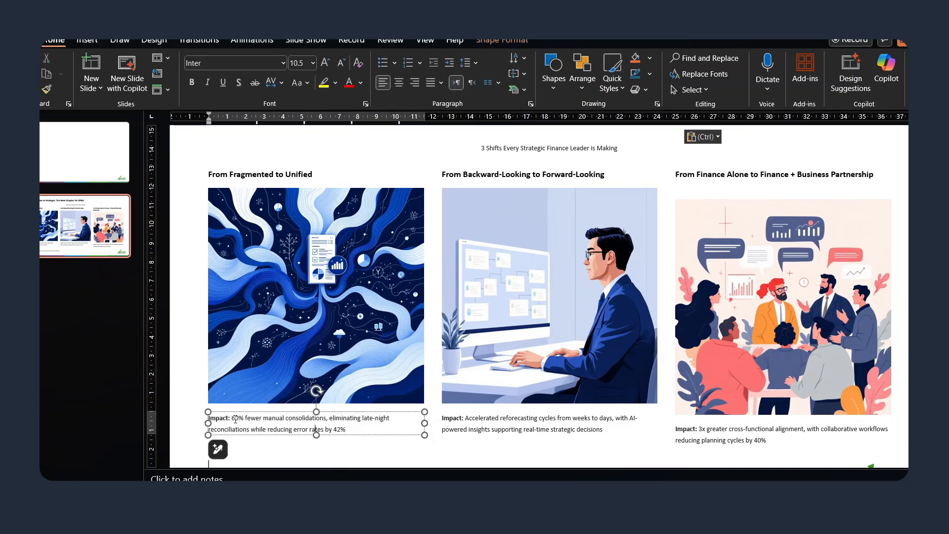
scroll(698, 467, up, 2)
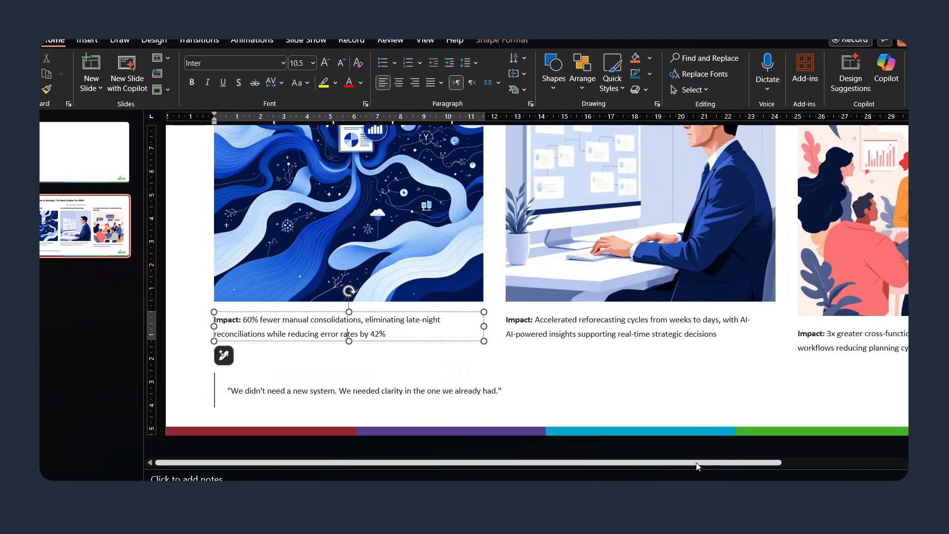
click(243, 319)
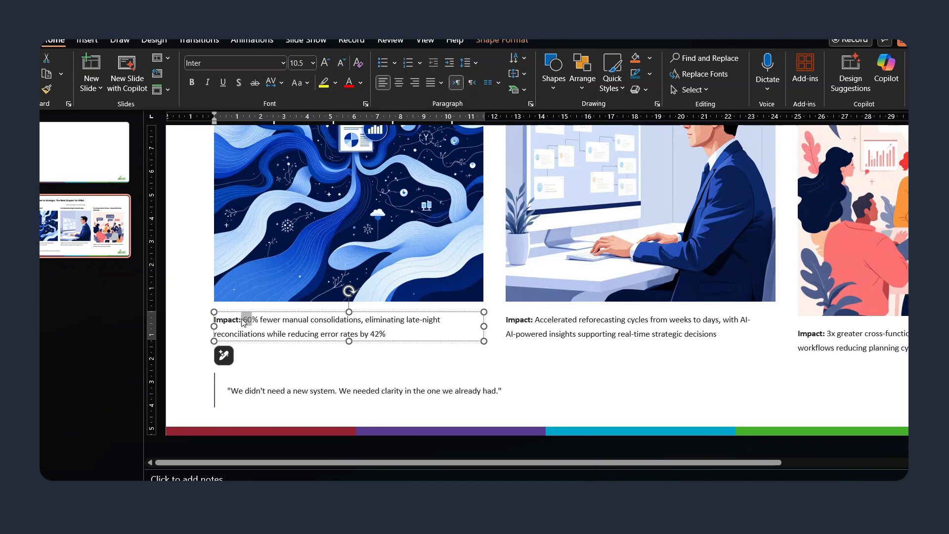
key(Delete)
text(8)
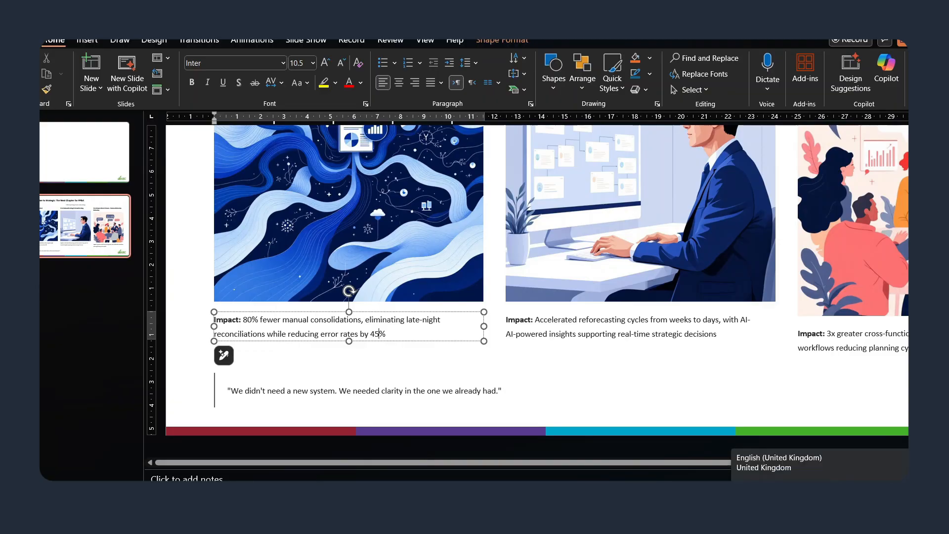
Increase the subtitle's font size to 18 and enlarge the slide title's text.
scroll(367, 381, down, 5)
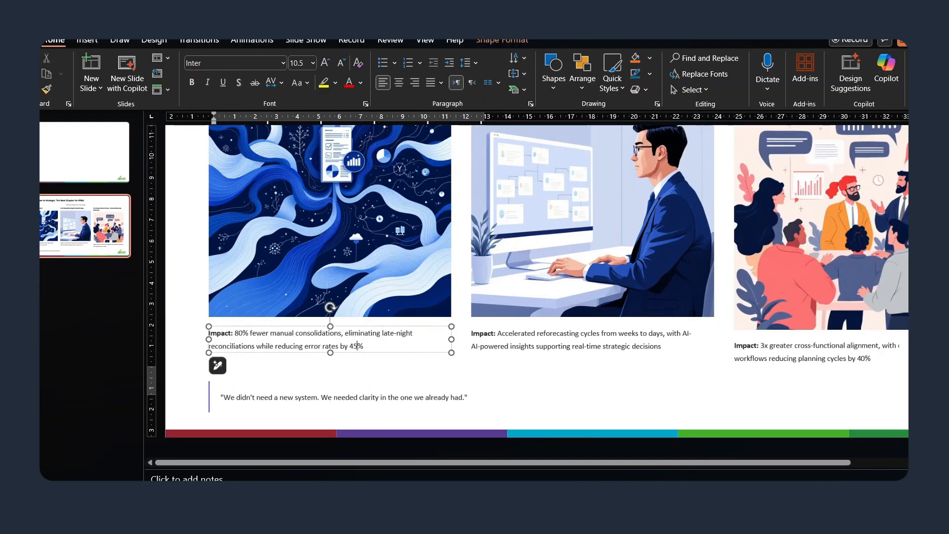
scroll(550, 284, down, 1)
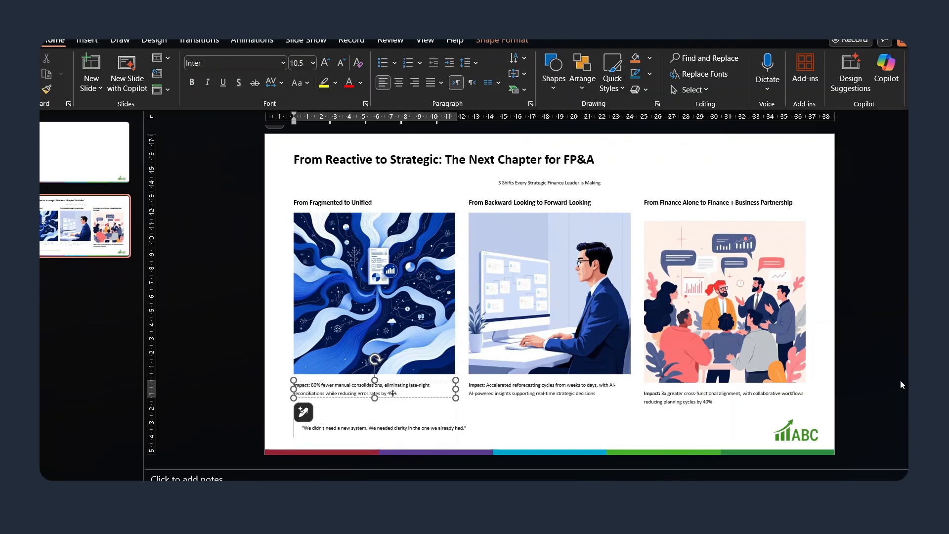
key(Tab)
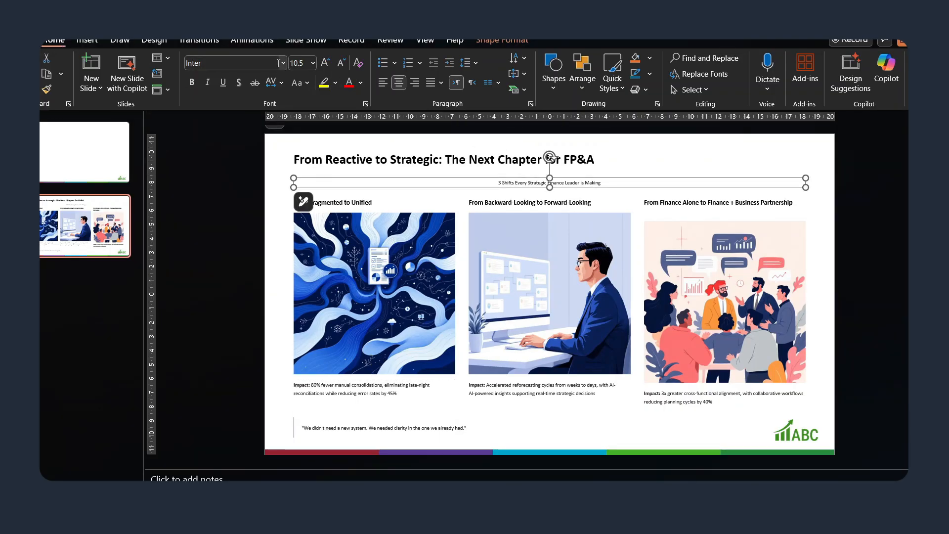
click(325, 63)
click(325, 62)
click(325, 63)
click(325, 62)
click(324, 63)
click(325, 63)
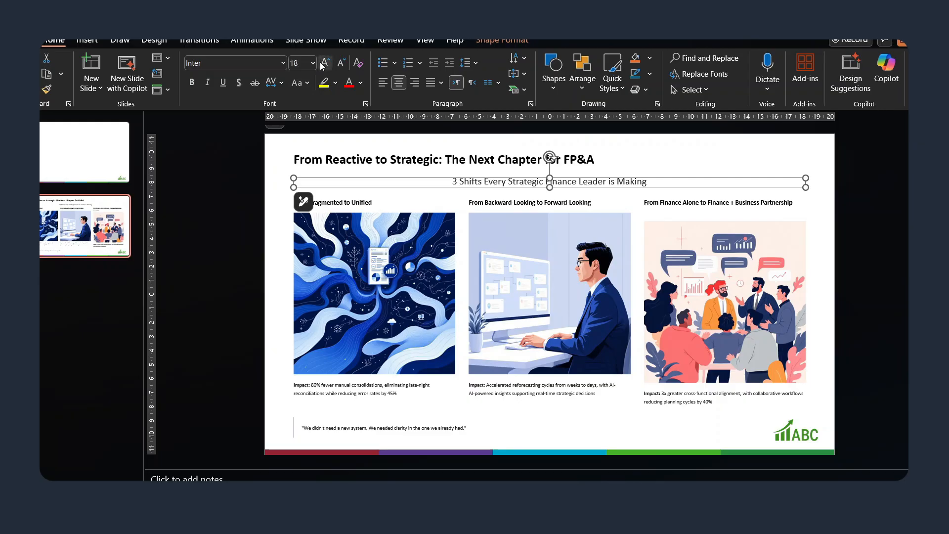
click(450, 148)
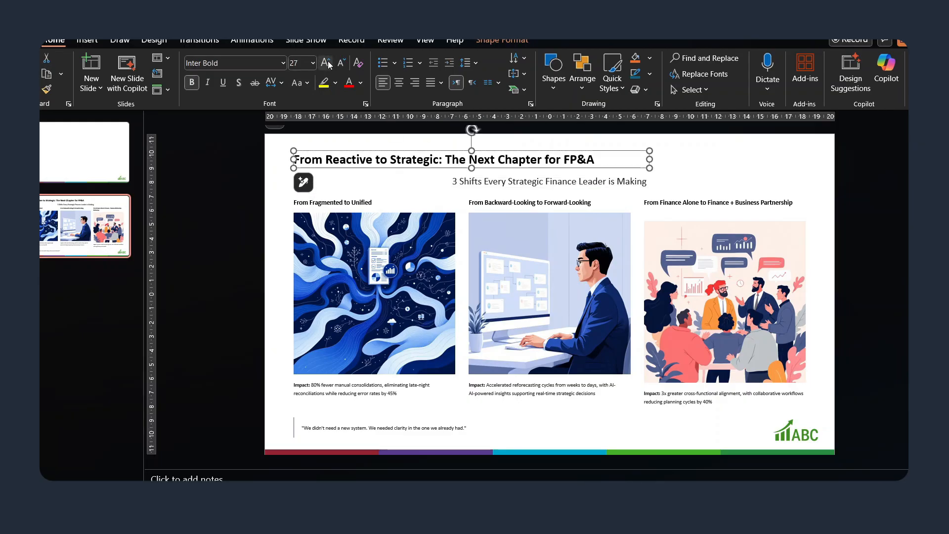
key(ctrl+shift+period)
Increase the font size of all three impact texts below the images to 12.
click(406, 394)
shift+click(533, 394)
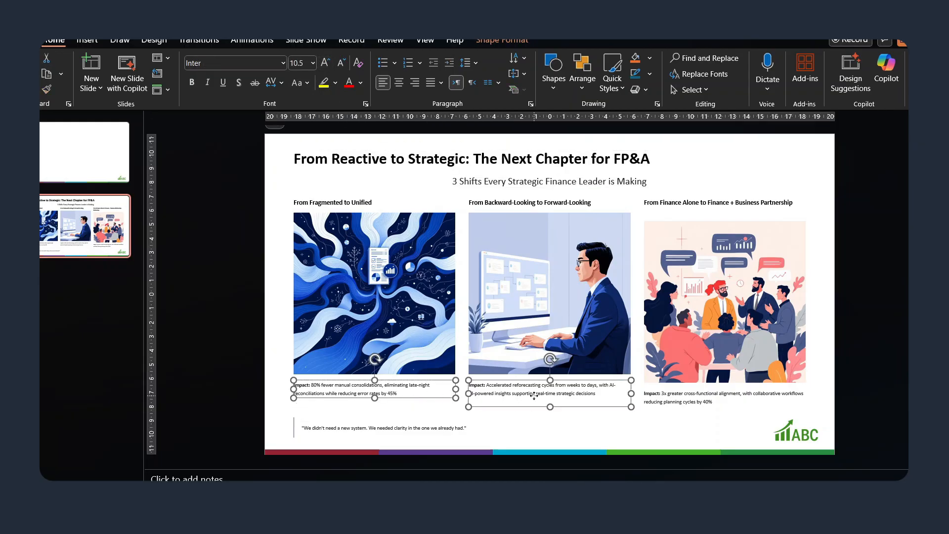
shift+click(698, 397)
click(326, 62)
click(325, 63)
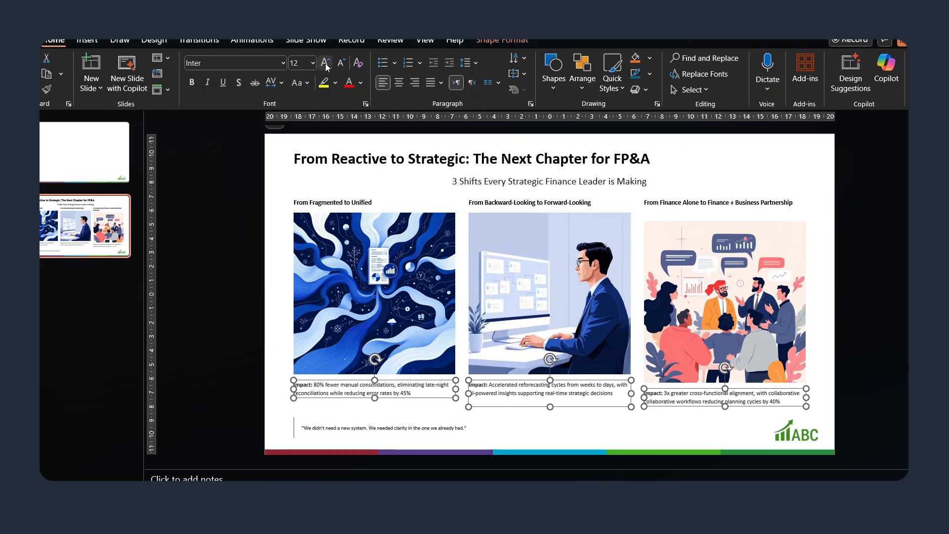
Enlarge the three impact texts below the images by one more font size increment.
click(325, 62)
Format the closing quote at the bottom of the slide as 24-point, centred, bold text.
triple_click(383, 428)
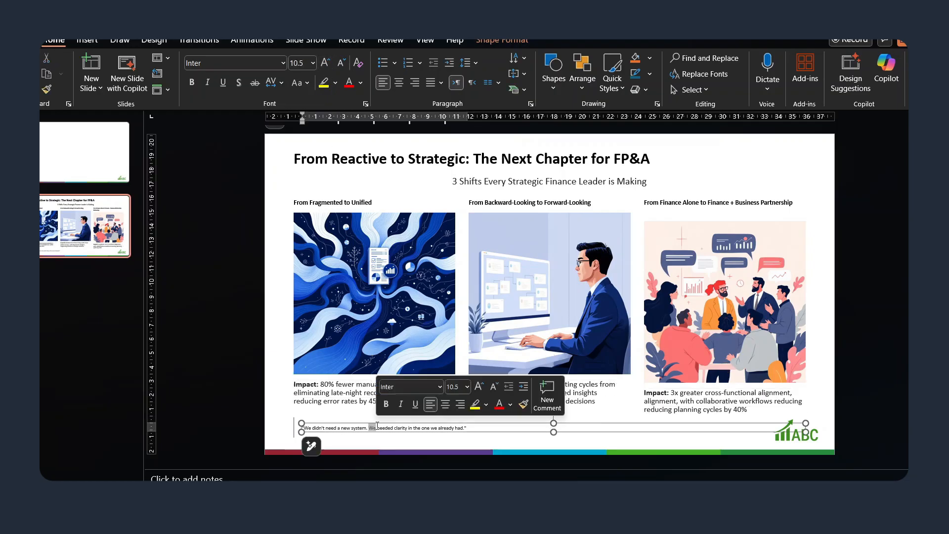
click(325, 63)
click(325, 63)
click(325, 62)
click(325, 62)
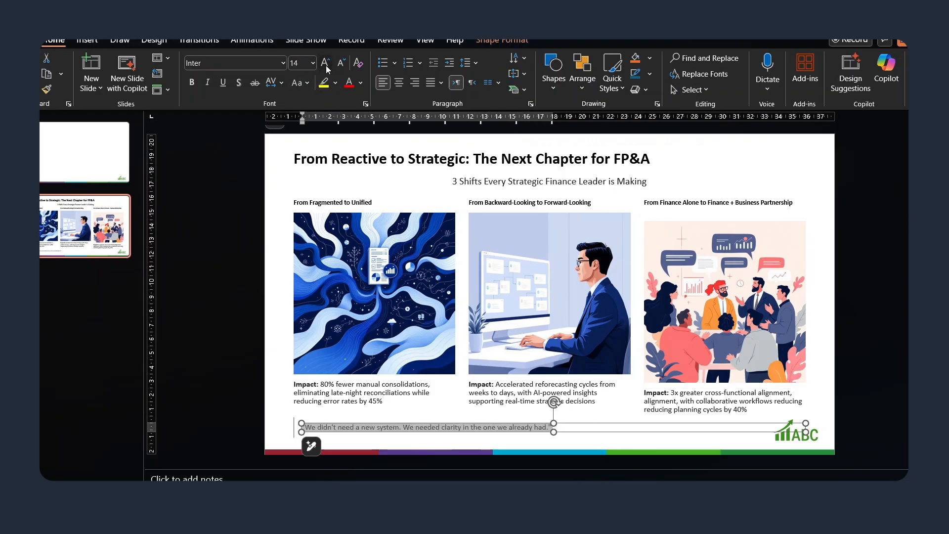
click(326, 63)
click(326, 64)
click(326, 64)
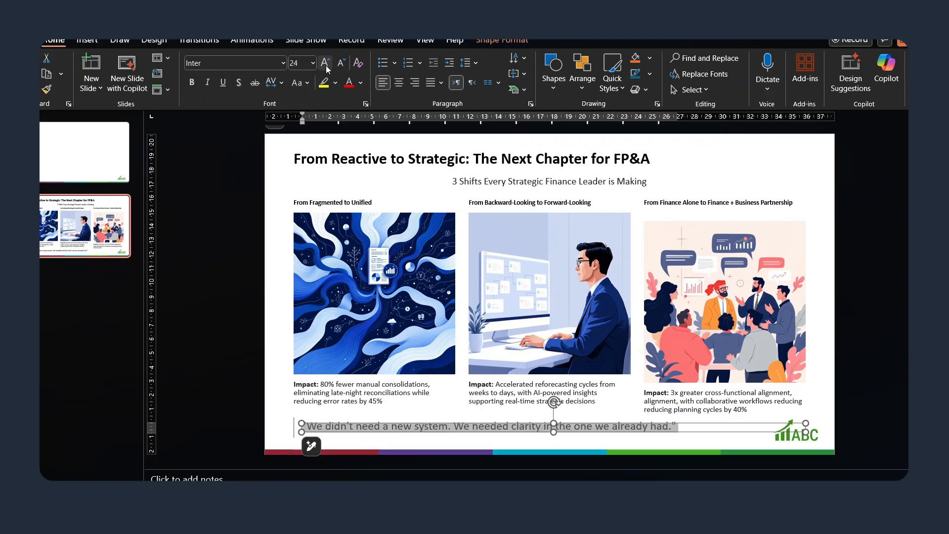
click(400, 83)
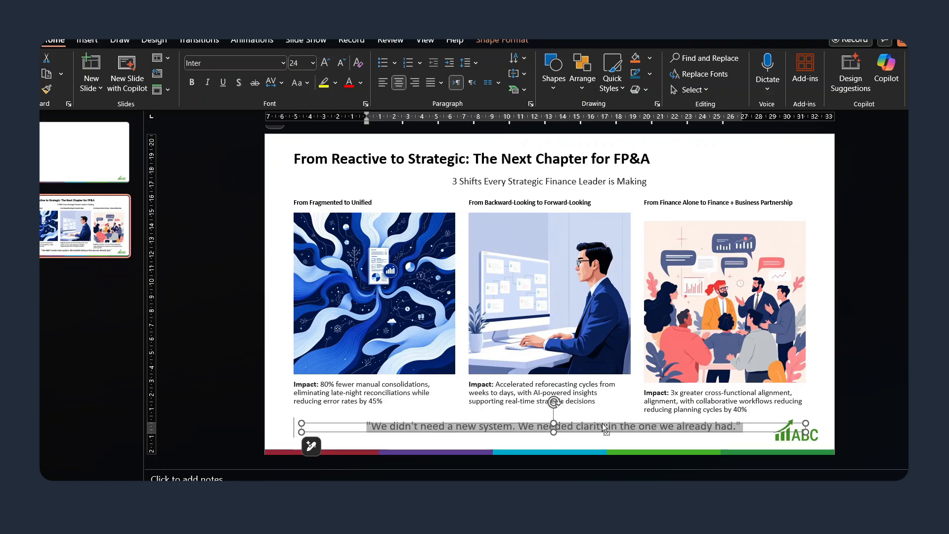
click(887, 339)
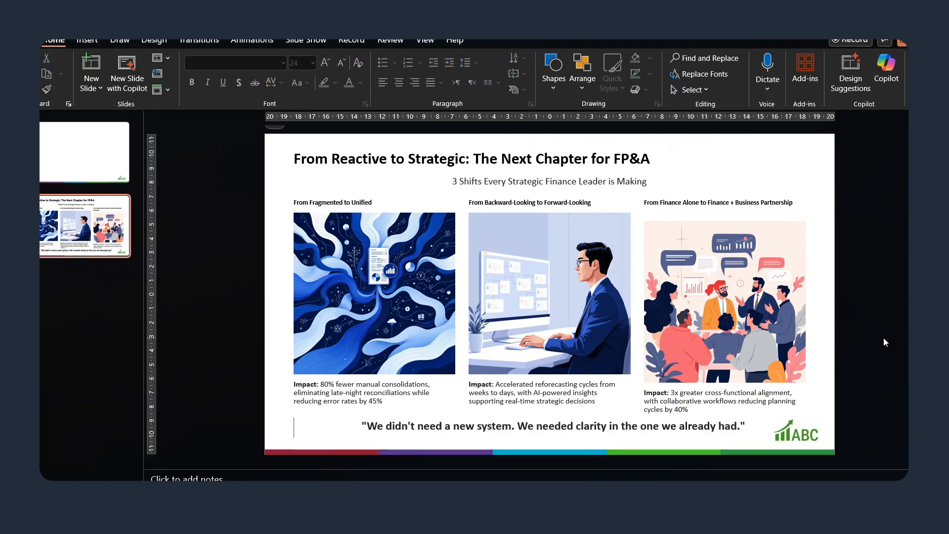
Select the column headings above the second and third images together.
click(722, 202)
shift+click(506, 200)
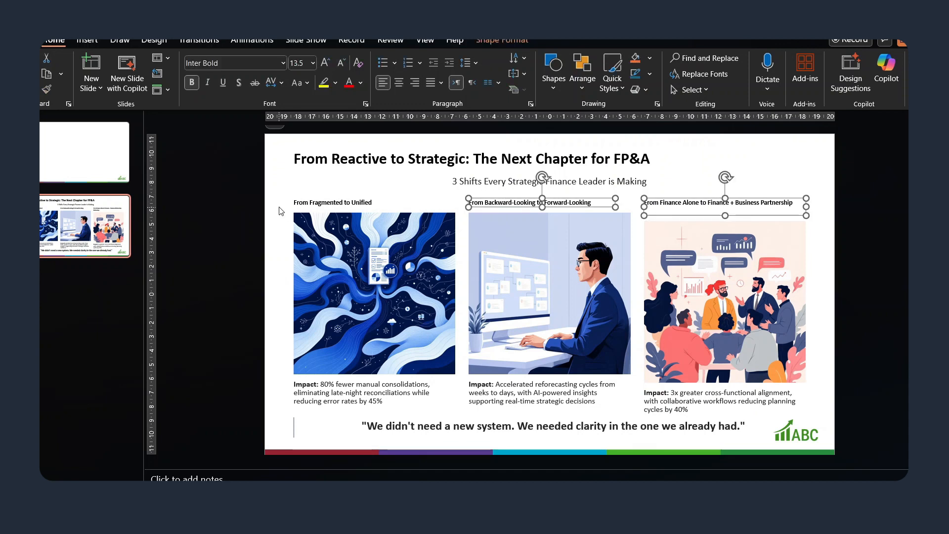